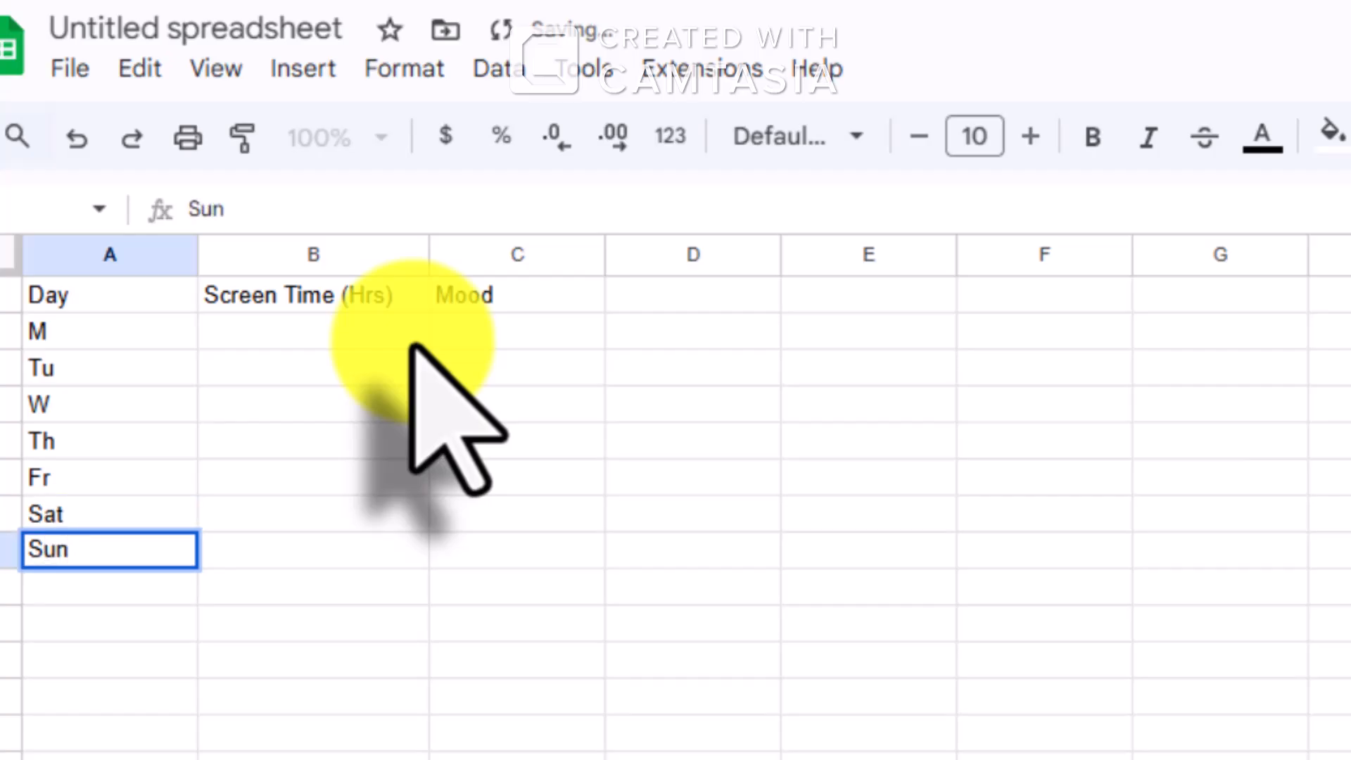
Make the header cells Day, Screen Time (Hrs) and Mood bold
{"action": "left_click", "coordinate": [26, 359]}
{"action": "left_click", "coordinate": [35, 299]}
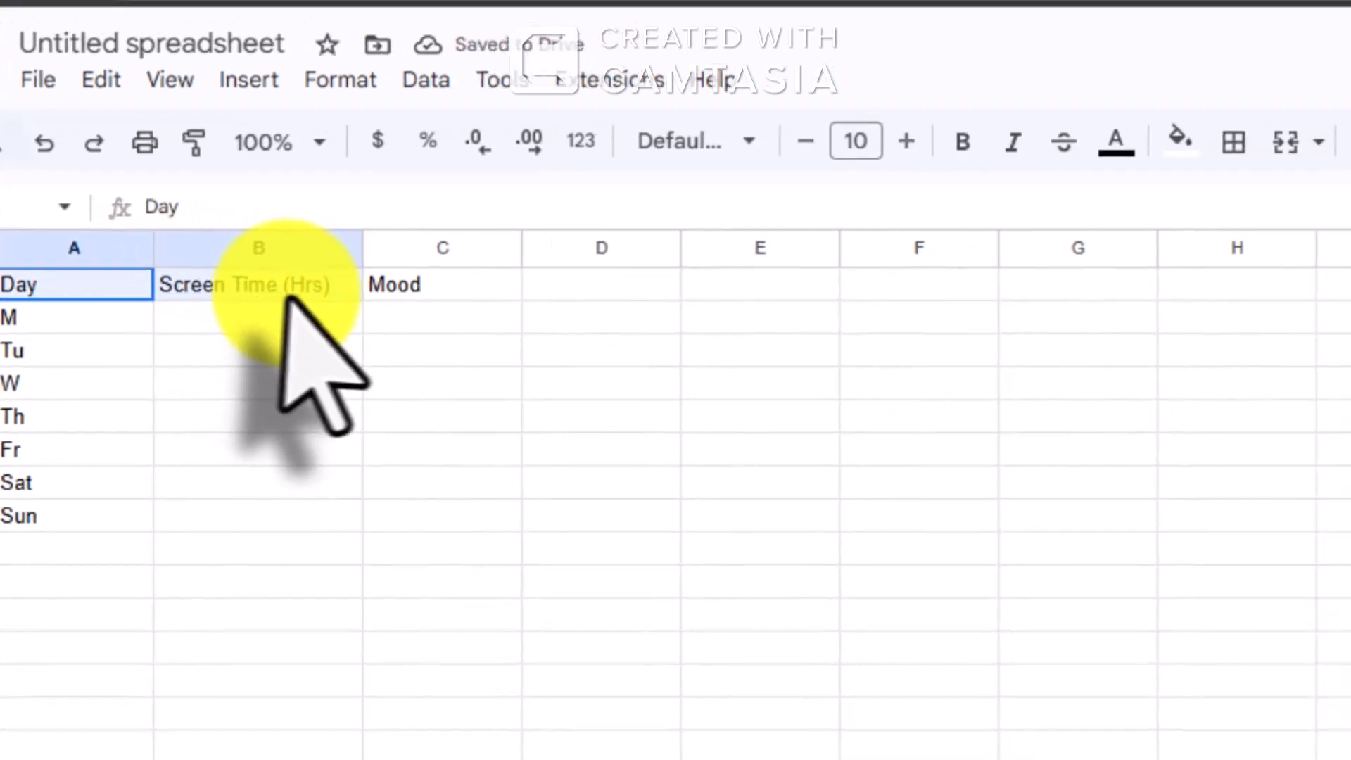
{"action": "left_click_drag", "start_coordinate": [288, 296], "coordinate": [408, 293]}
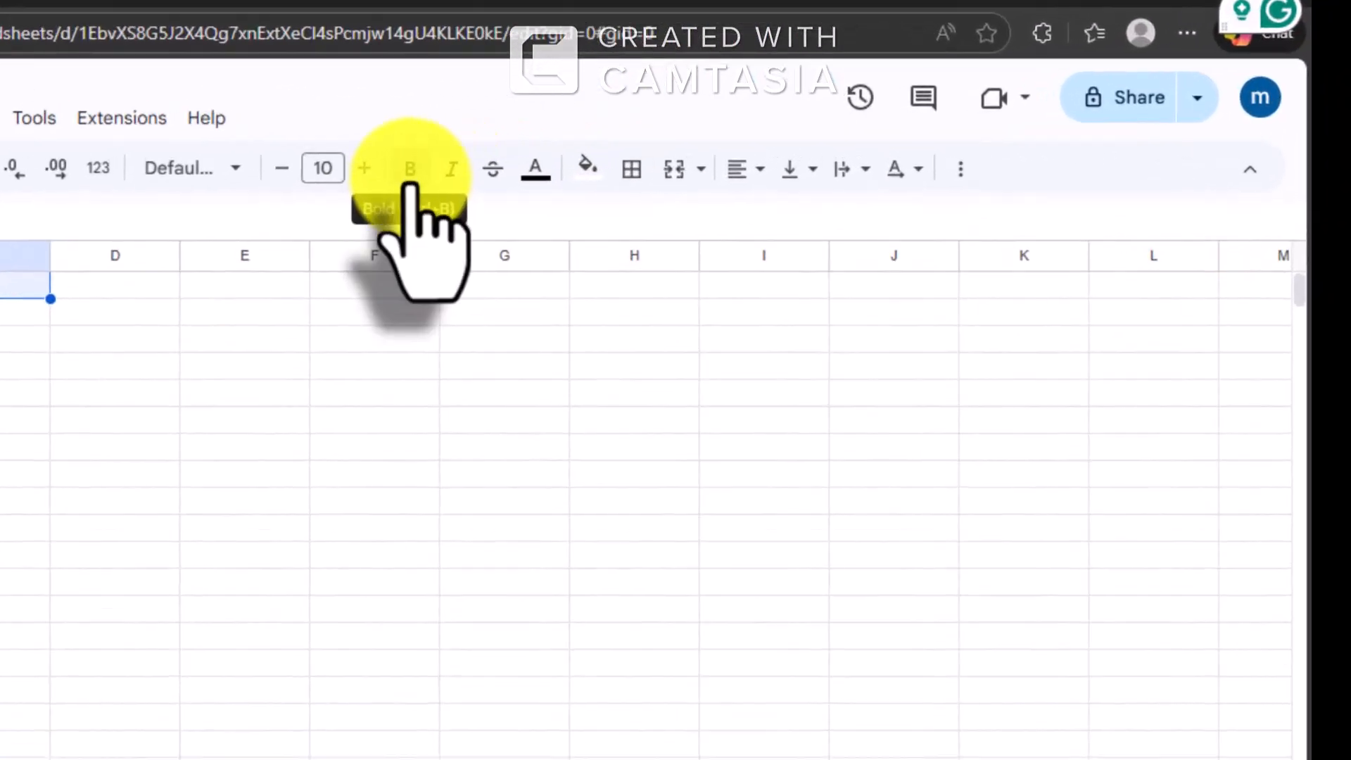
{"action": "left_click", "coordinate": [409, 175]}
Centre the header cells A1:C1 horizontally and give them a cyan fill
{"action": "left_click", "coordinate": [960, 169]}
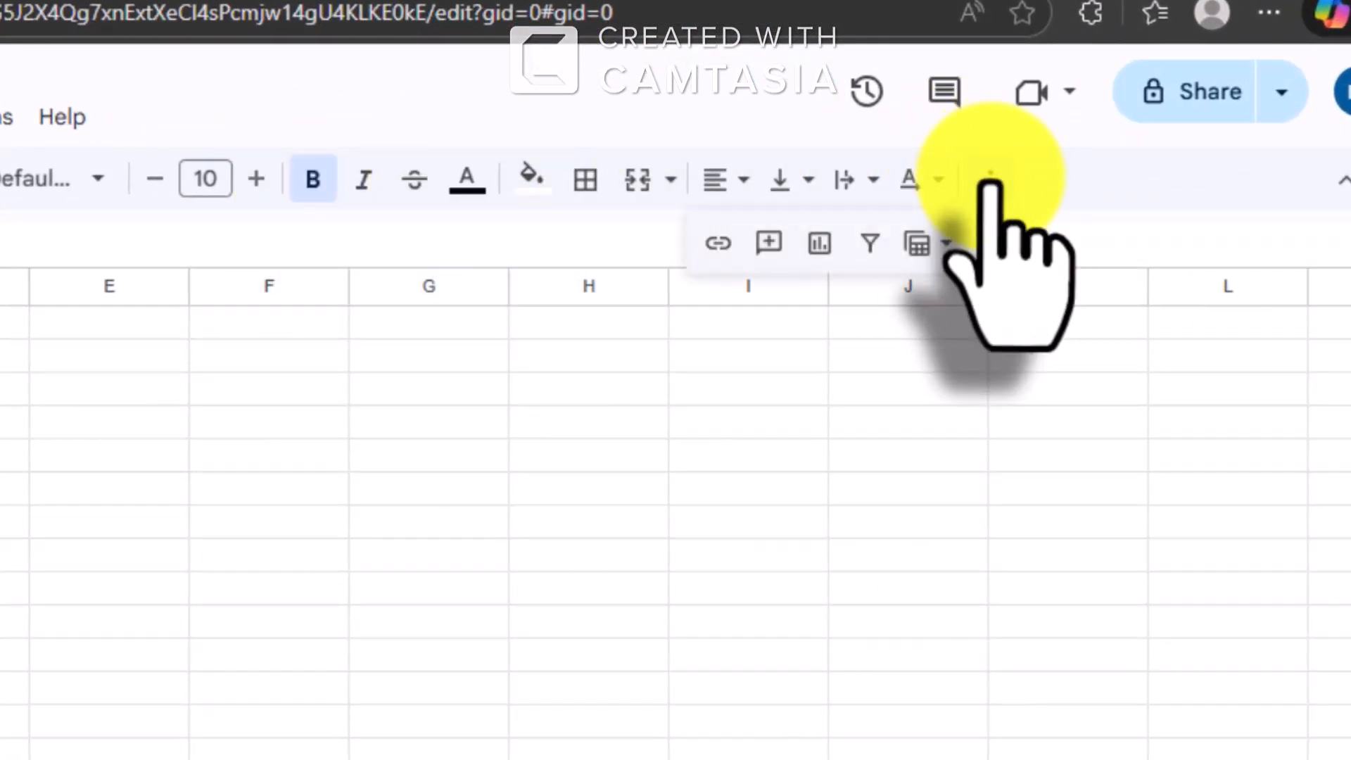
{"action": "left_click", "coordinate": [721, 182]}
{"action": "left_click", "coordinate": [740, 175]}
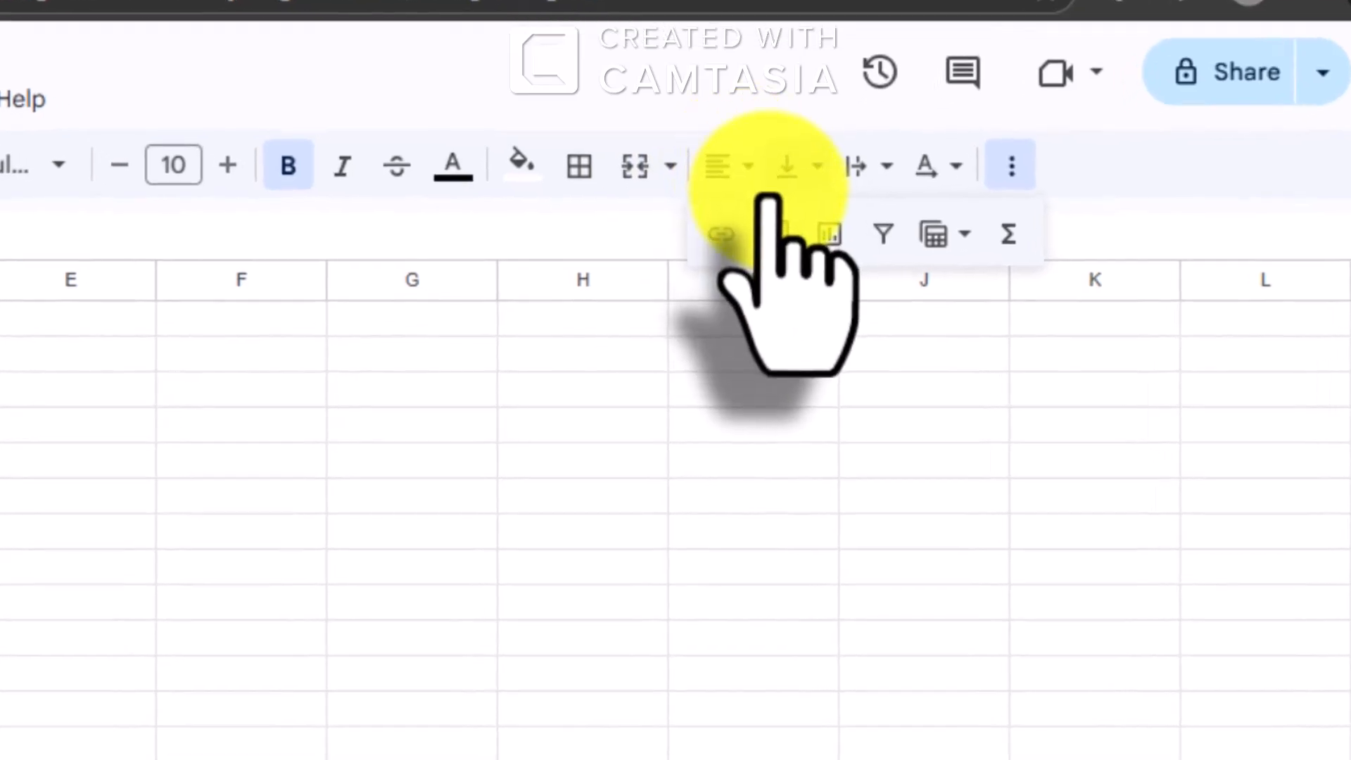
{"action": "left_click", "coordinate": [712, 183]}
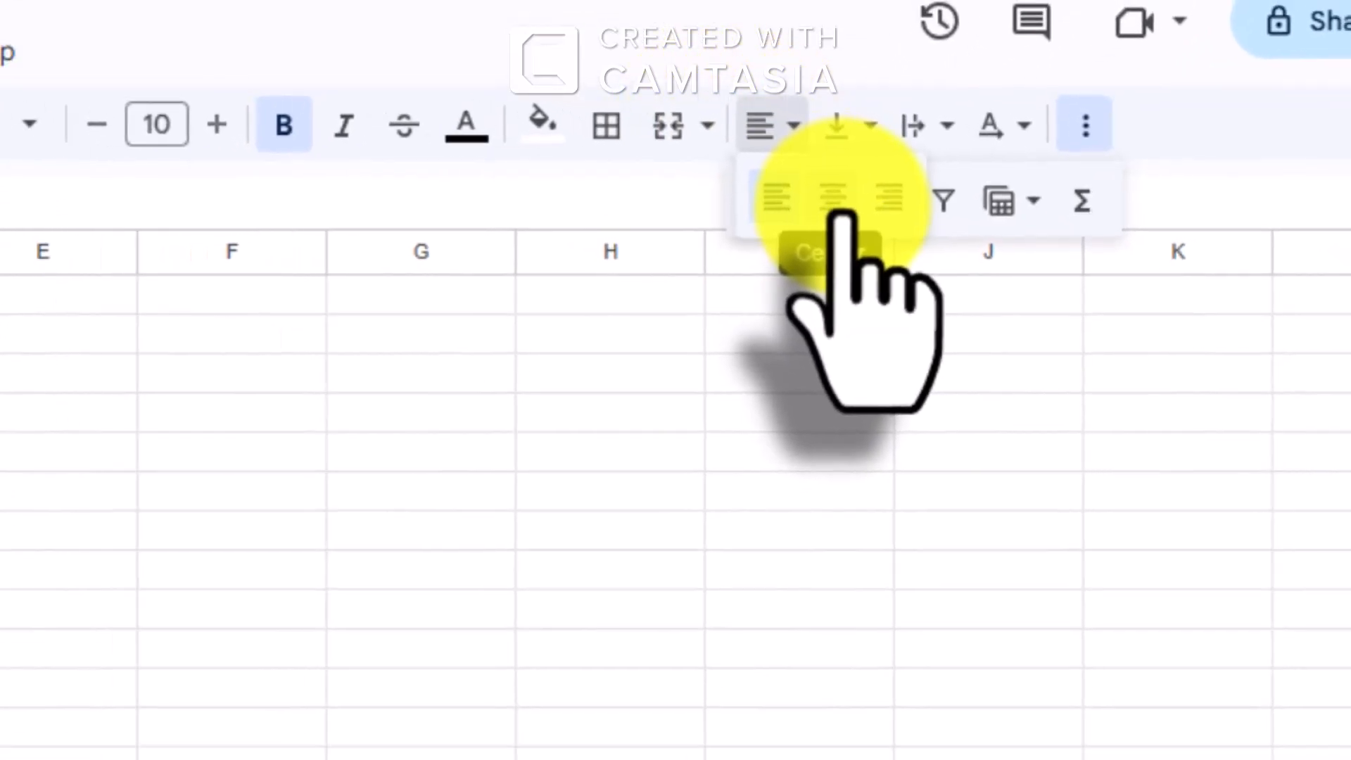
{"action": "left_click", "coordinate": [808, 201]}
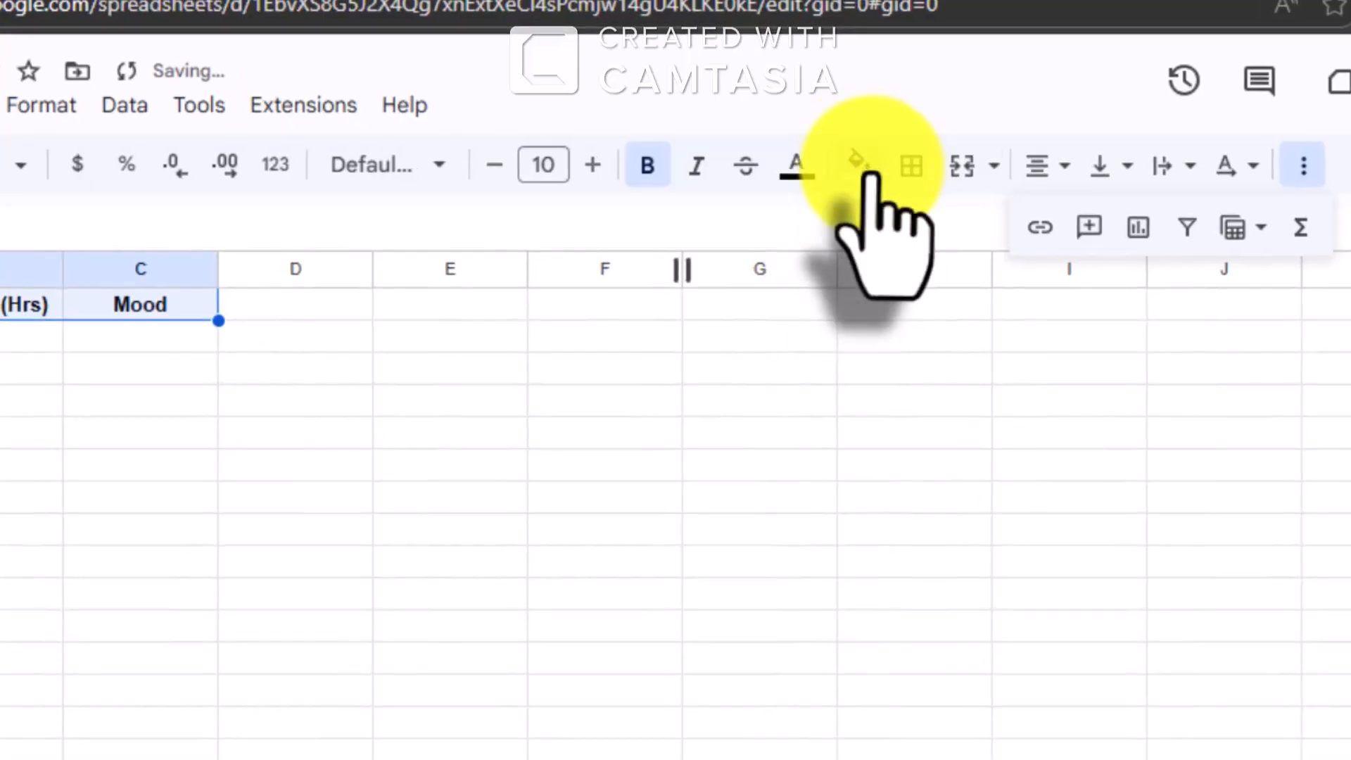
{"action": "left_click", "coordinate": [805, 158]}
{"action": "left_click", "coordinate": [1037, 307]}
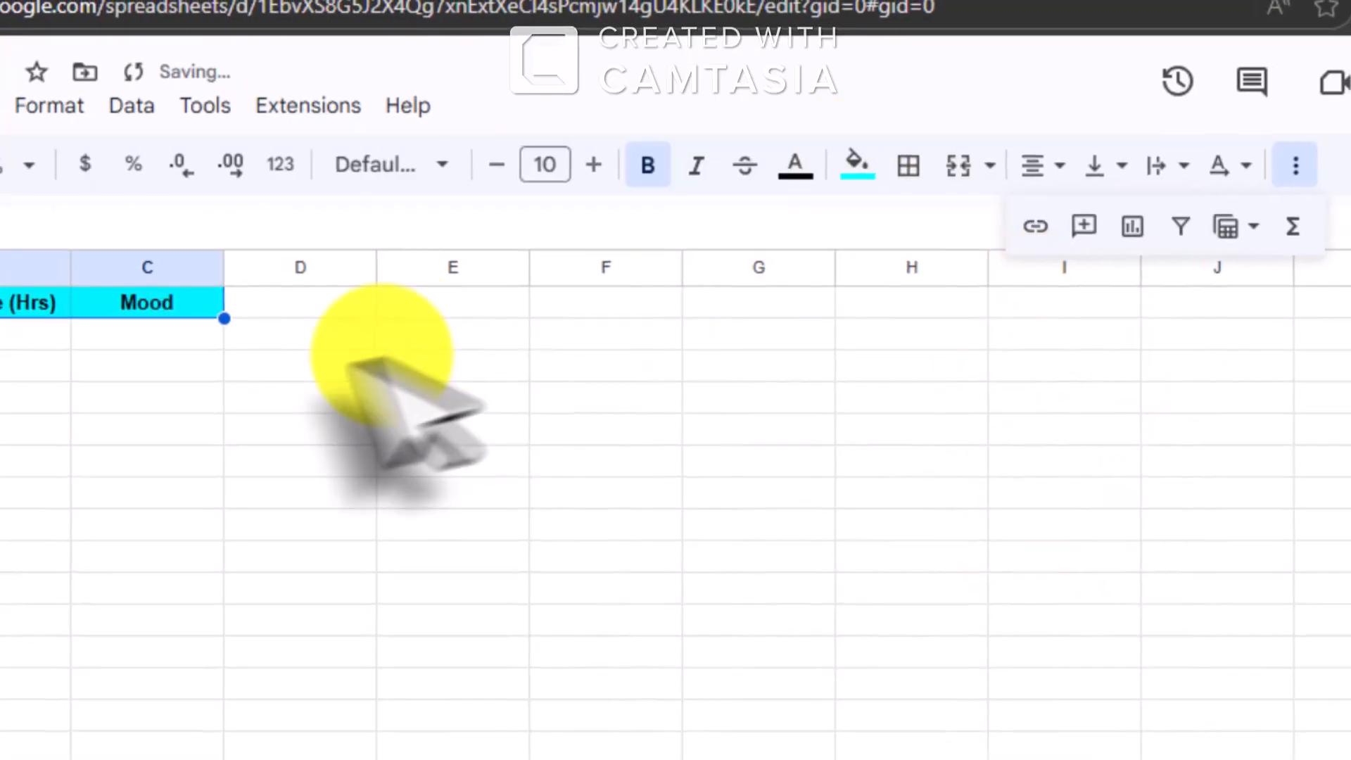
Enter the screen time hours for Monday through Sunday in B2:B8 as 1, 3, 5, 7, 3, 2 and 4
{"action": "left_click", "coordinate": [140, 400]}
{"action": "left_click", "coordinate": [211, 252]}
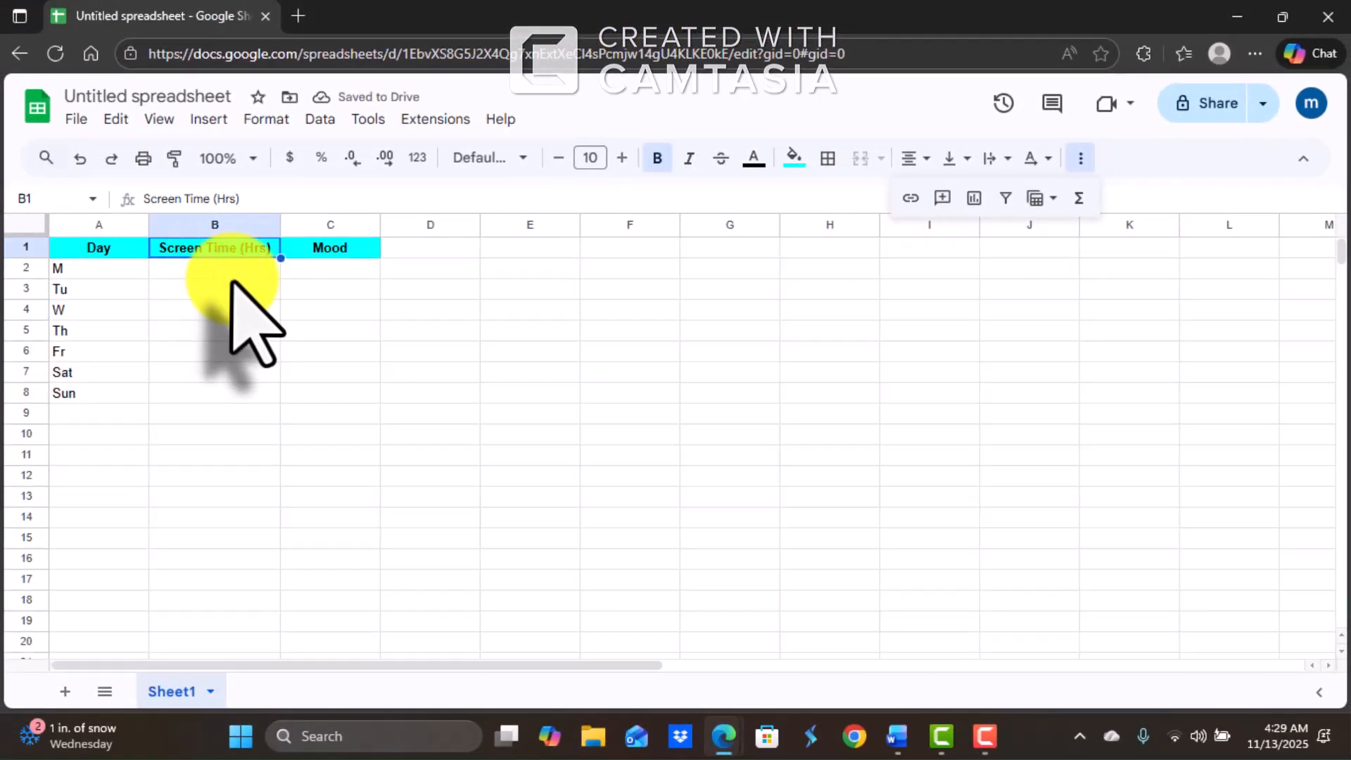
{"action": "type", "text": "1"}
{"action": "key", "text": "Return"}
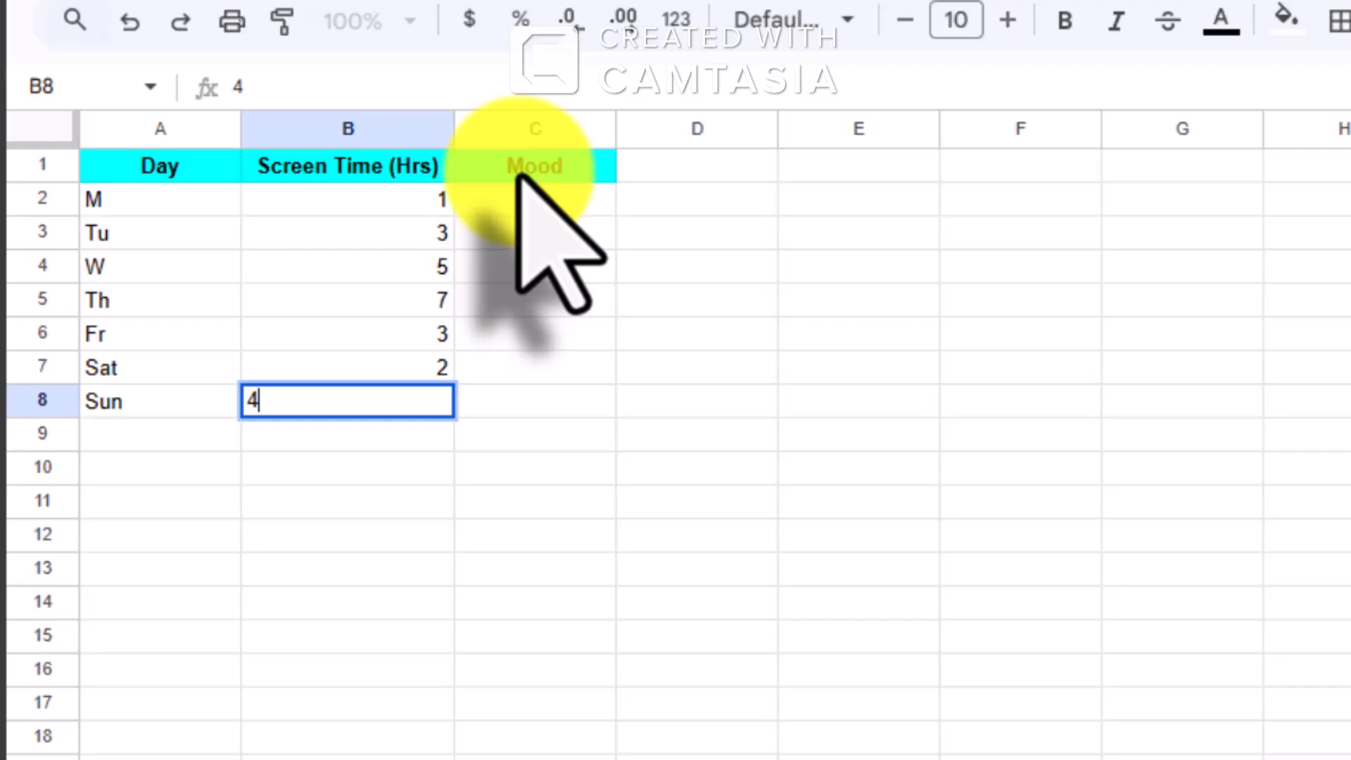
Enter the moods Calm for Monday, Cranky for Thursday and Tired for Wednesday in the Mood column
{"action": "left_click", "coordinate": [517, 197]}
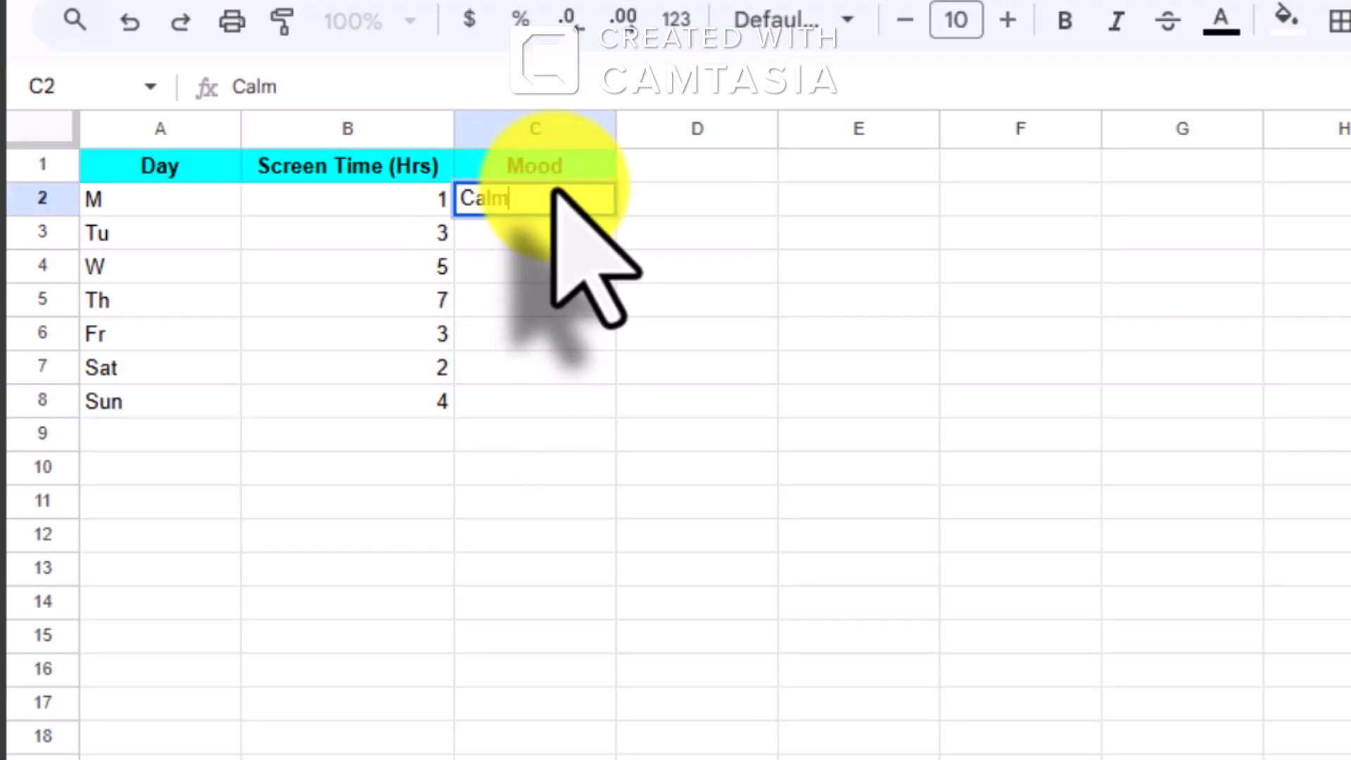
{"action": "left_click", "coordinate": [479, 309]}
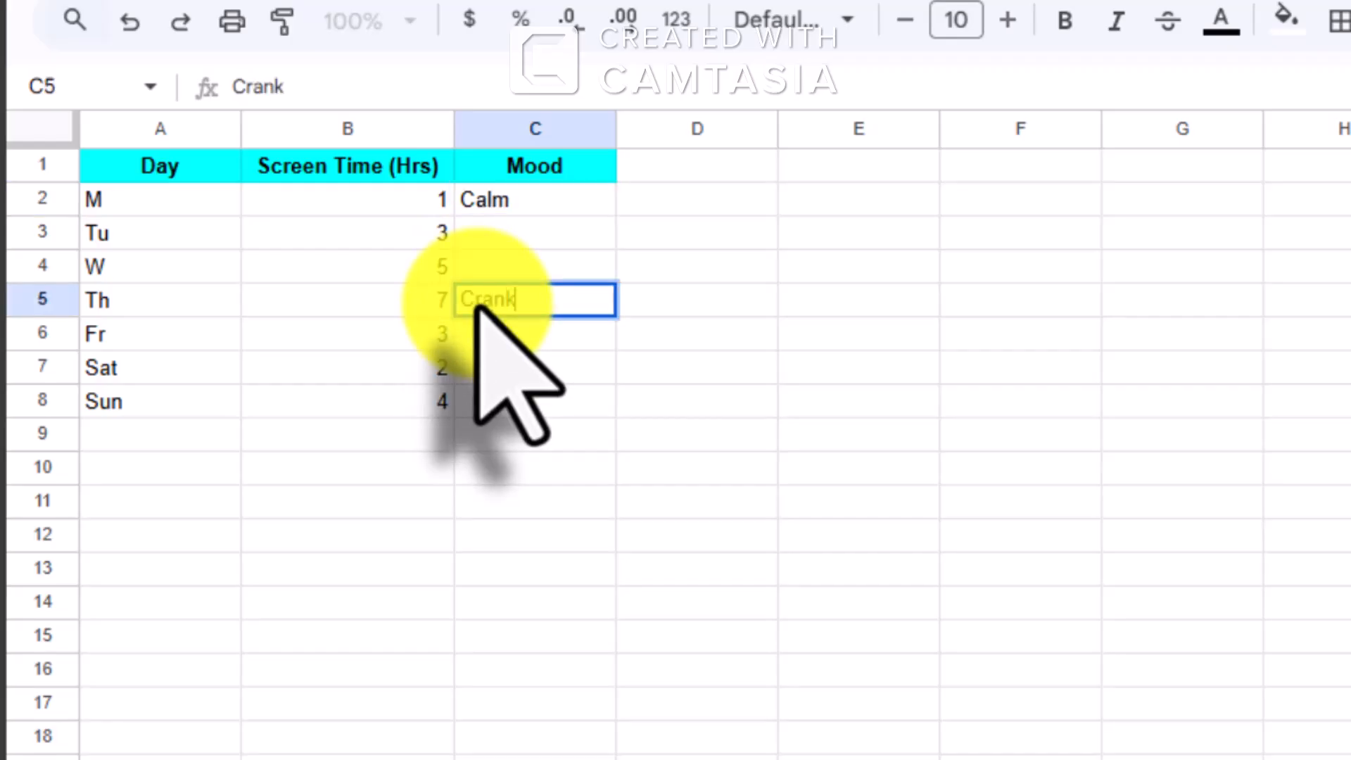
{"action": "left_click", "coordinate": [479, 272]}
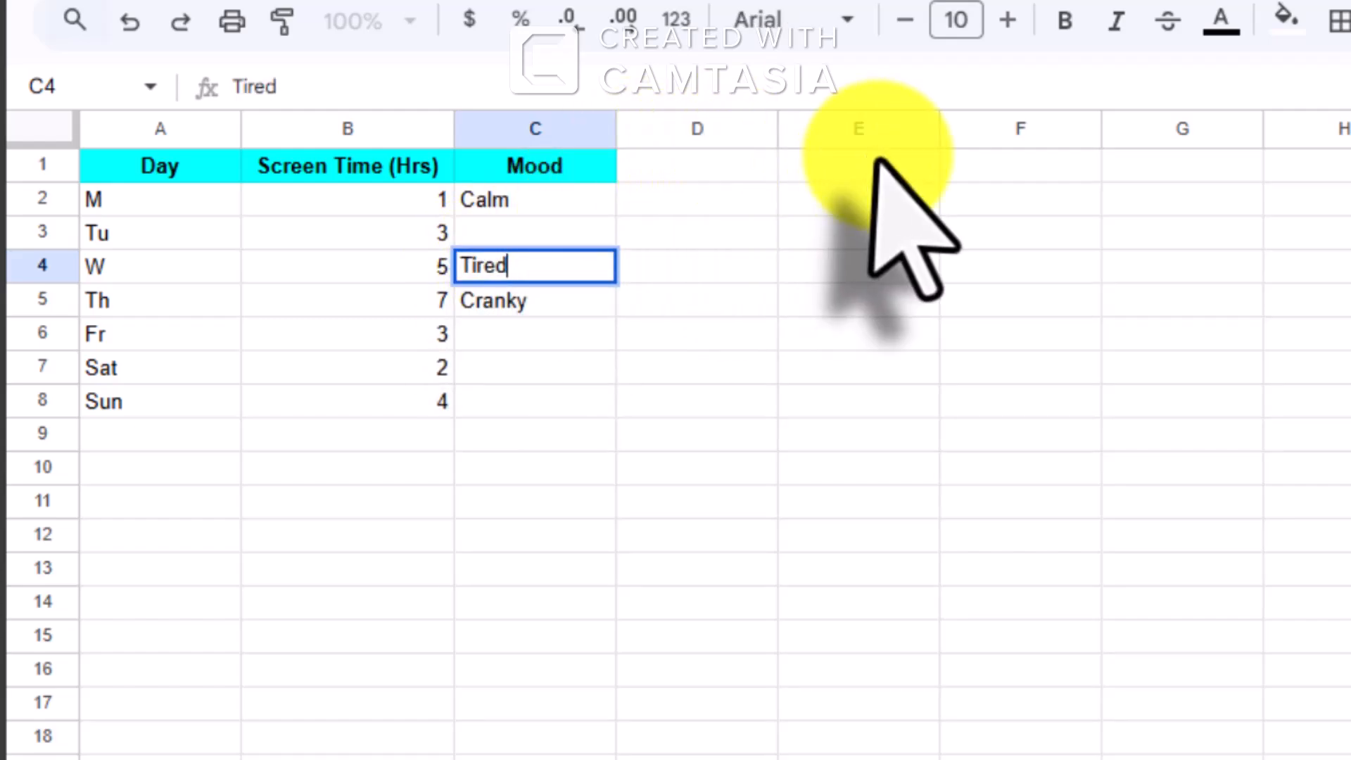
Centre the contents of the data cells A2:C8 horizontally
{"action": "left_click", "coordinate": [288, 199]}
{"action": "left_click", "coordinate": [88, 201]}
{"action": "left_click_drag", "start_coordinate": [86, 199], "coordinate": [523, 403]}
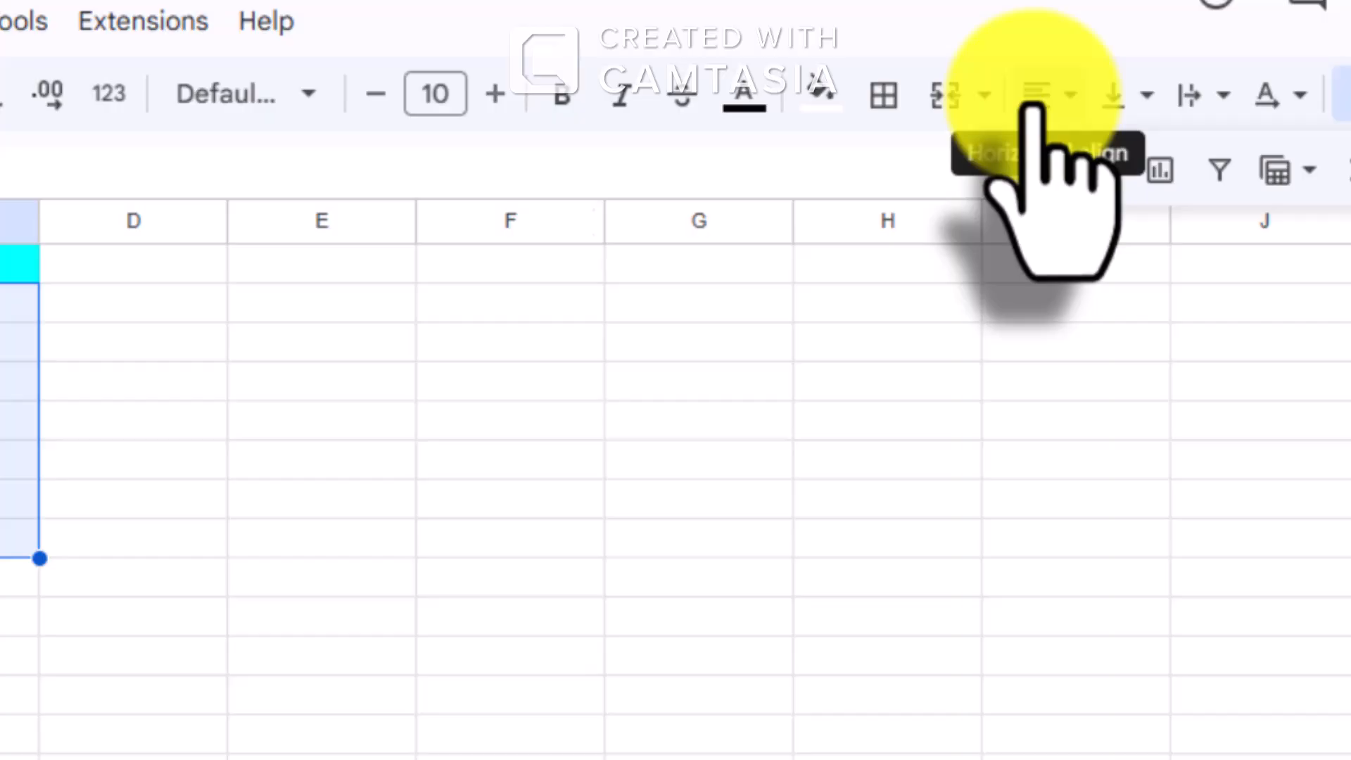
{"action": "left_click", "coordinate": [1035, 100]}
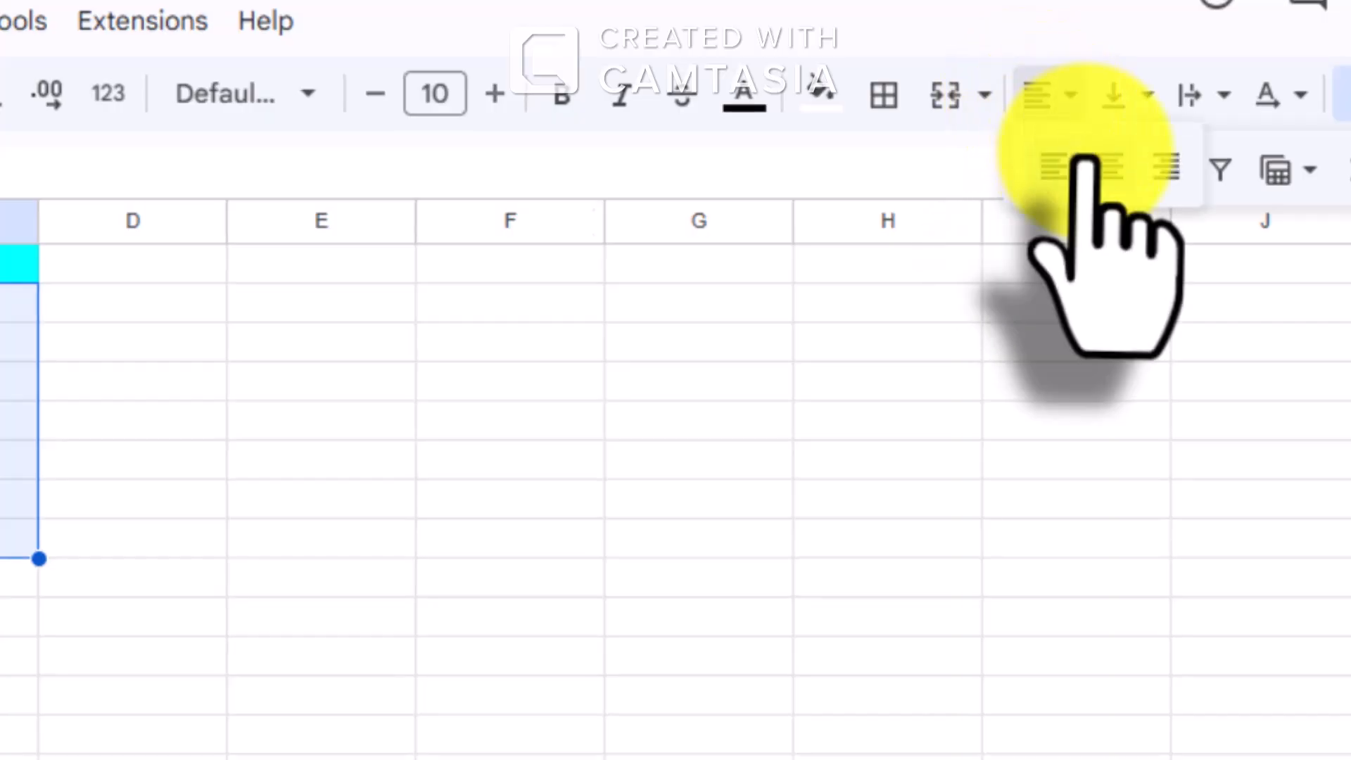
{"action": "left_click", "coordinate": [1105, 171]}
{"action": "left_click", "coordinate": [141, 615]}
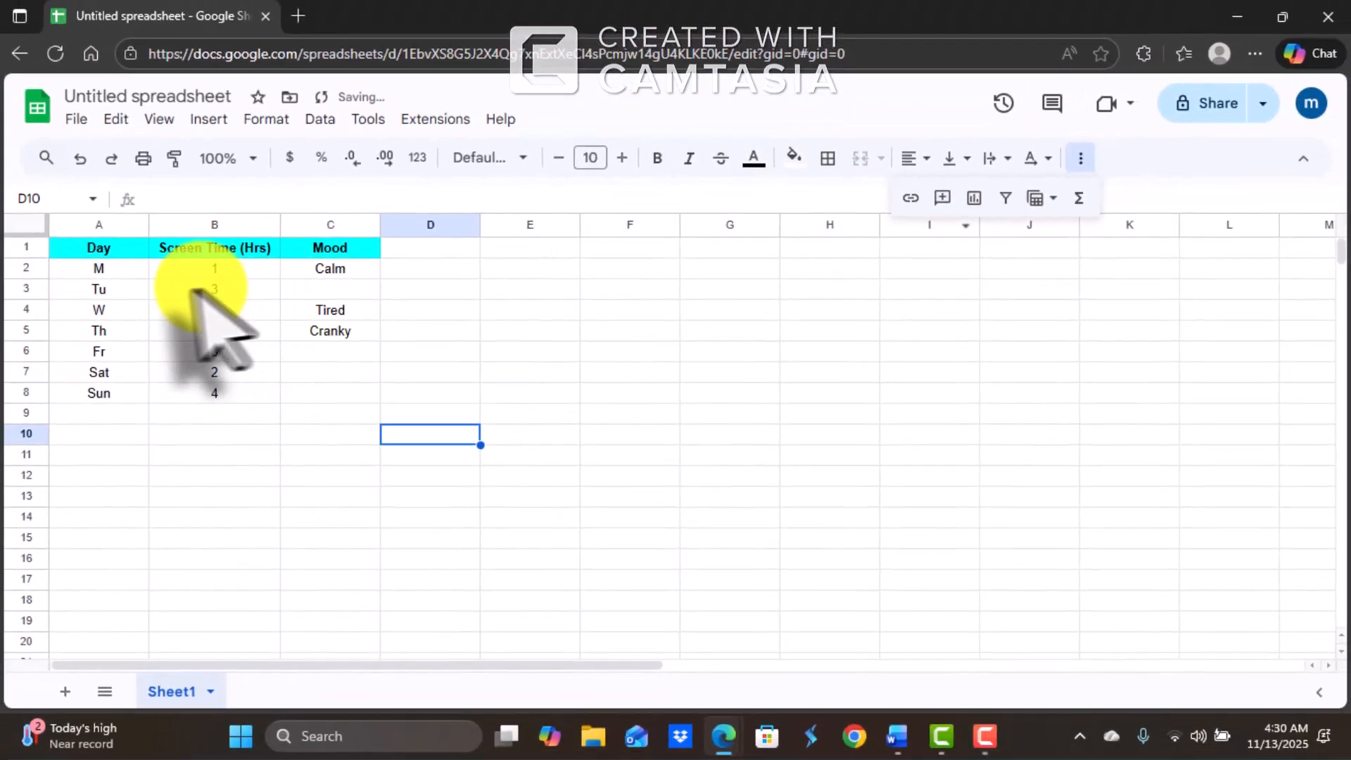
Add a conditional formatting rule to the screen time cells B2:B8 that fills values greater than 5 with red
{"action": "left_click_drag", "start_coordinate": [63, 272], "coordinate": [98, 422]}
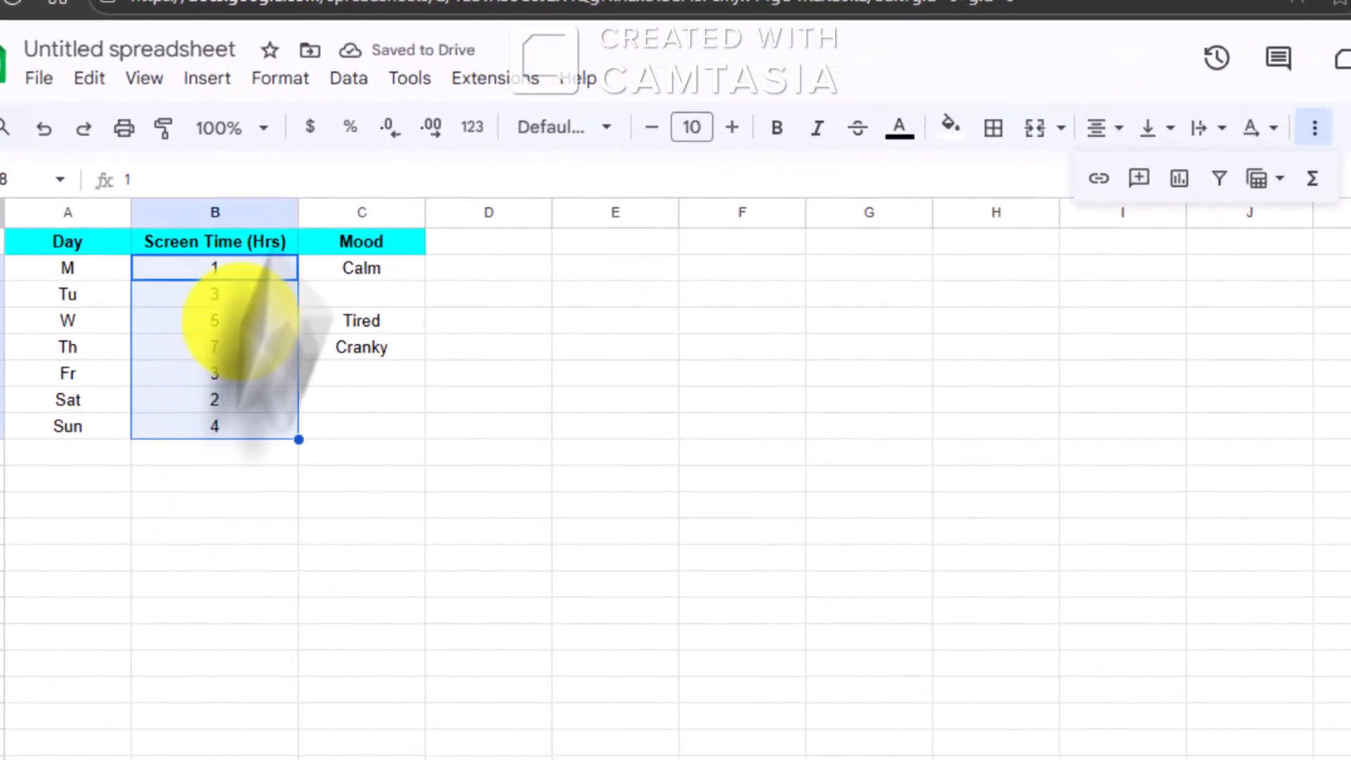
{"action": "left_click", "coordinate": [269, 120]}
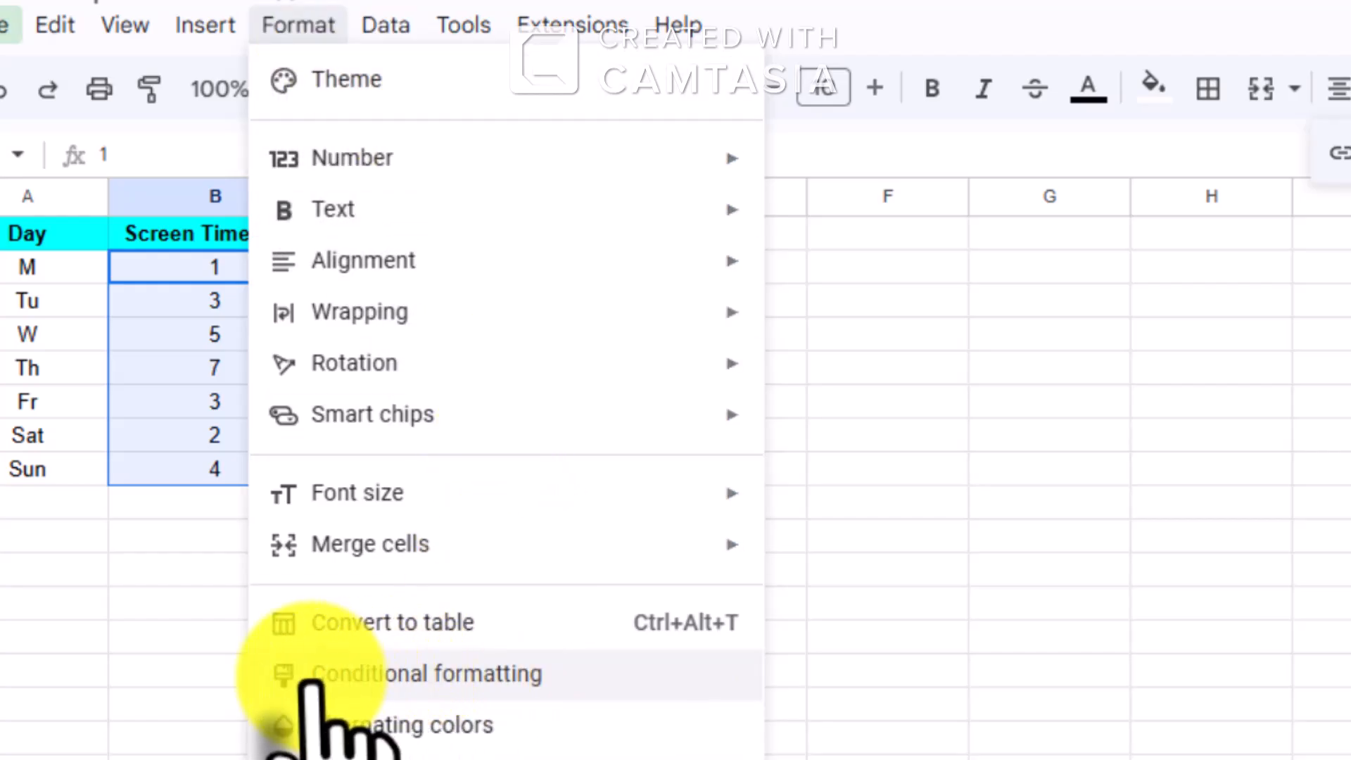
{"action": "left_click", "coordinate": [381, 686]}
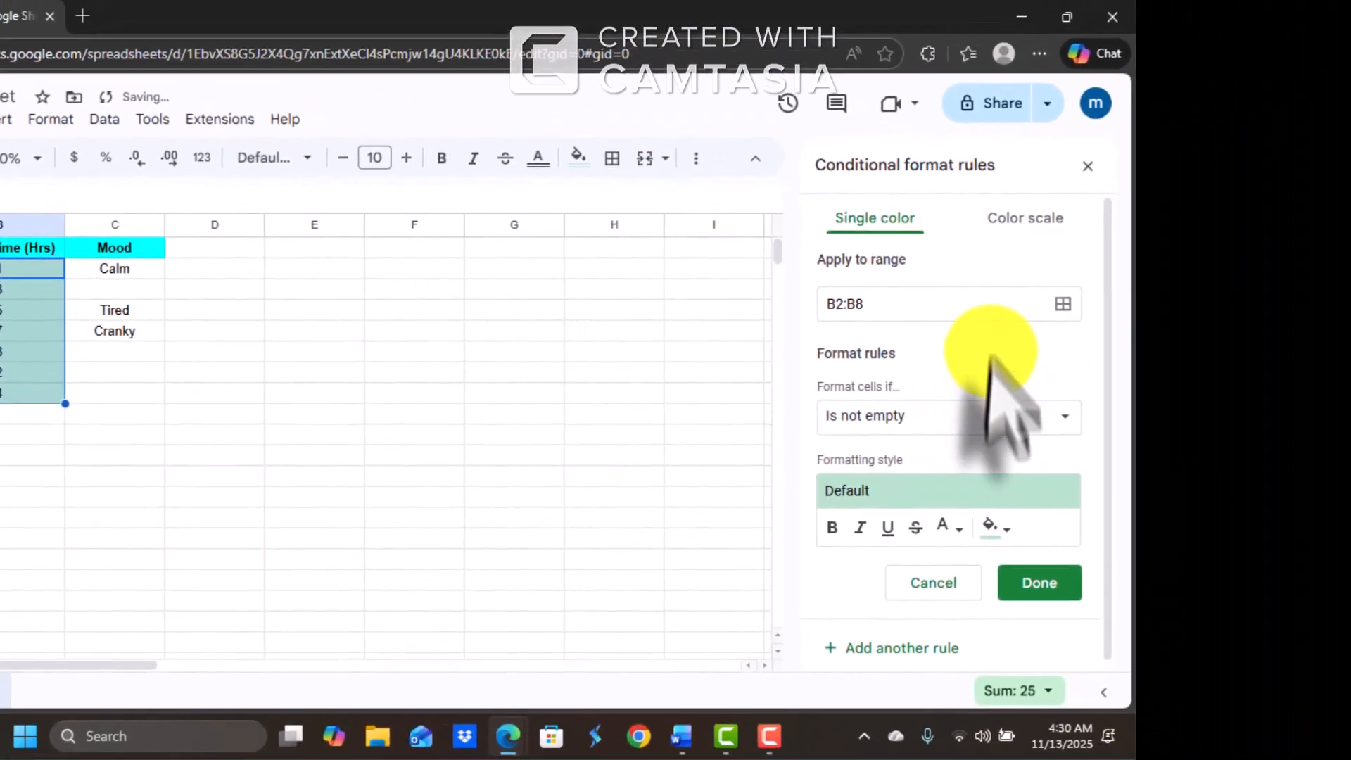
{"action": "left_click", "coordinate": [917, 418]}
{"action": "scroll", "coordinate": [936, 479], "scroll_direction": "down", "scroll_amount": 5}
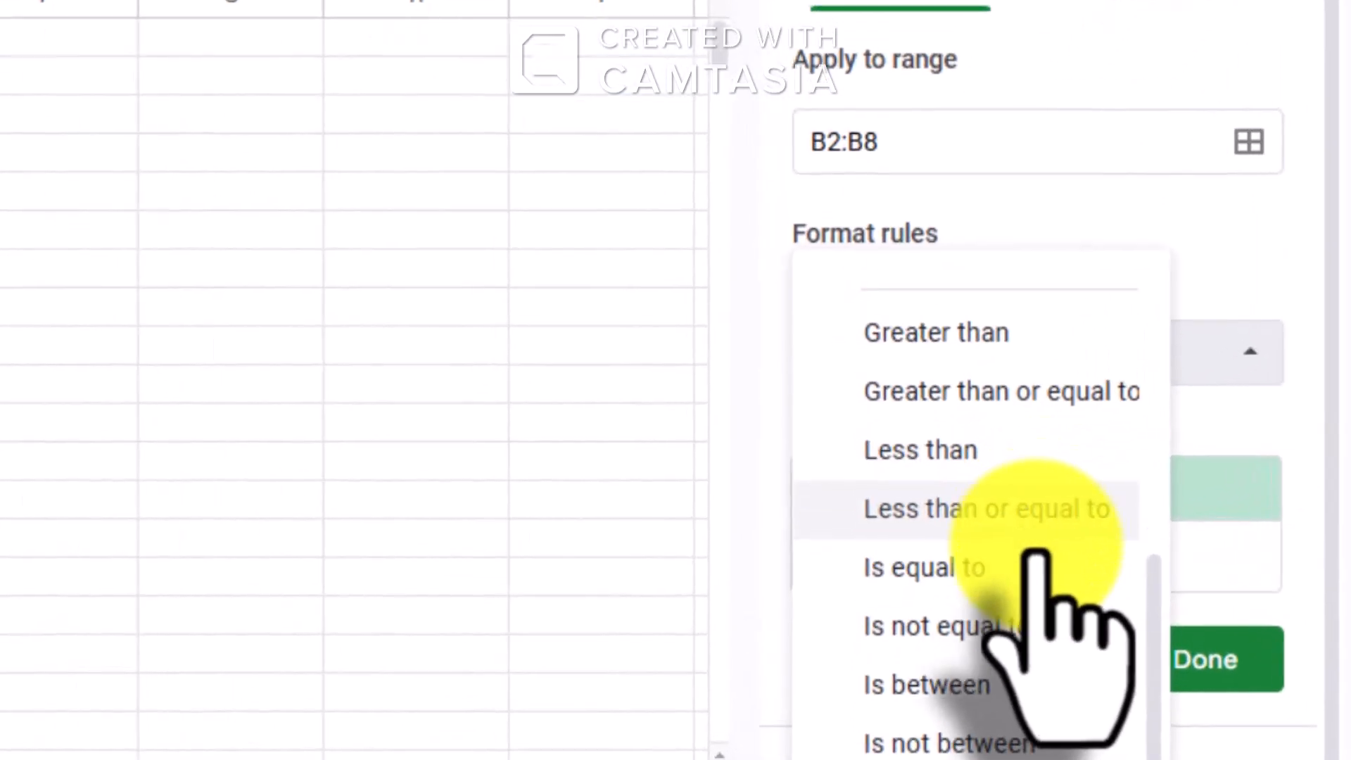
{"action": "left_click", "coordinate": [915, 310]}
{"action": "left_click", "coordinate": [915, 433]}
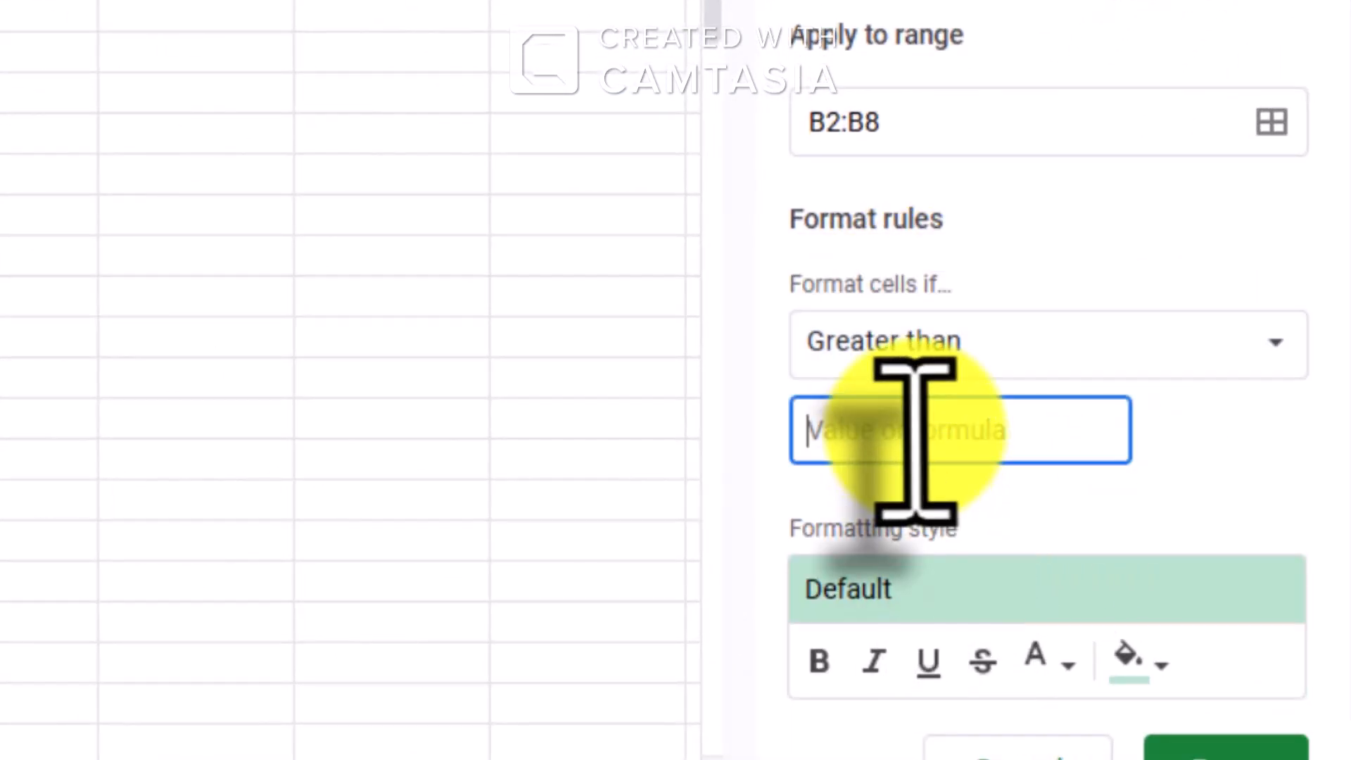
{"action": "type", "text": "5"}
{"action": "scroll", "coordinate": [1126, 563], "scroll_direction": "down", "scroll_amount": 2}
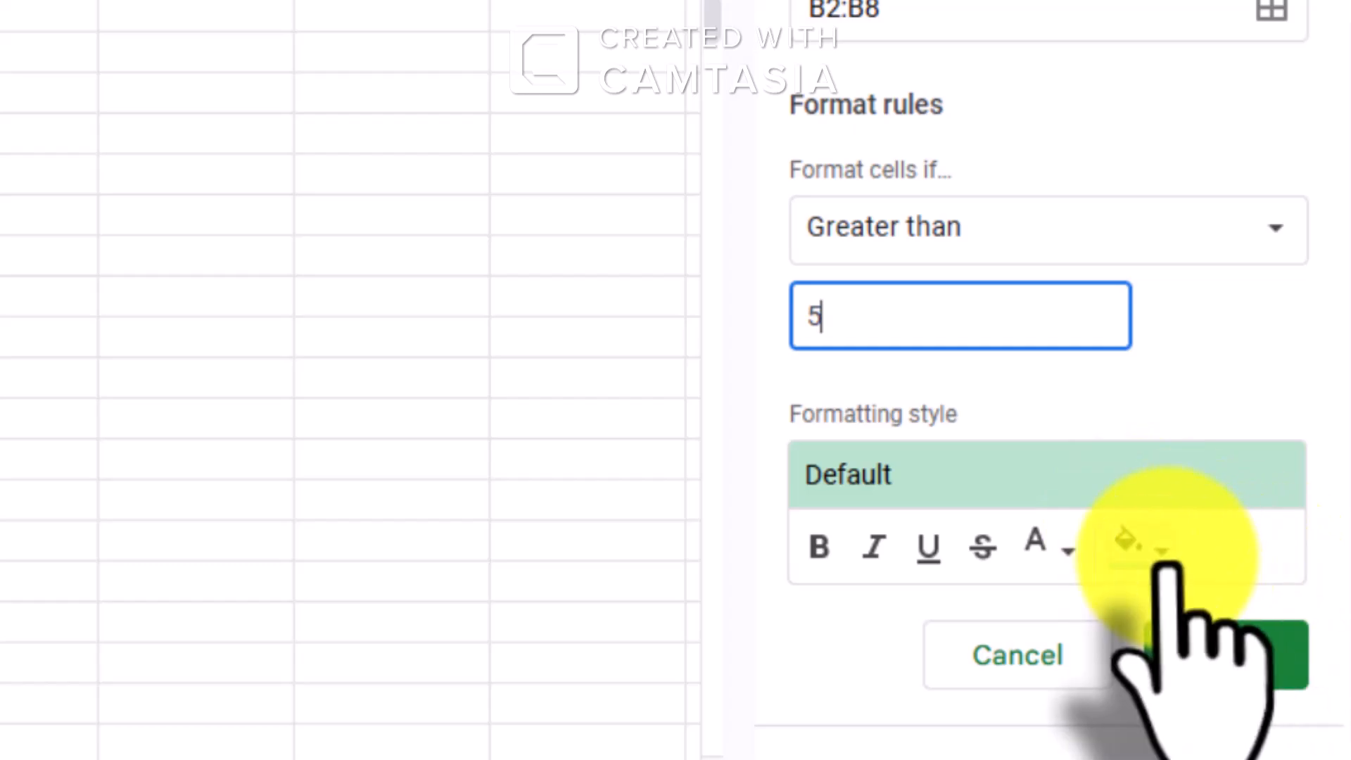
{"action": "left_click", "coordinate": [1160, 552]}
{"action": "left_click", "coordinate": [791, 8]}
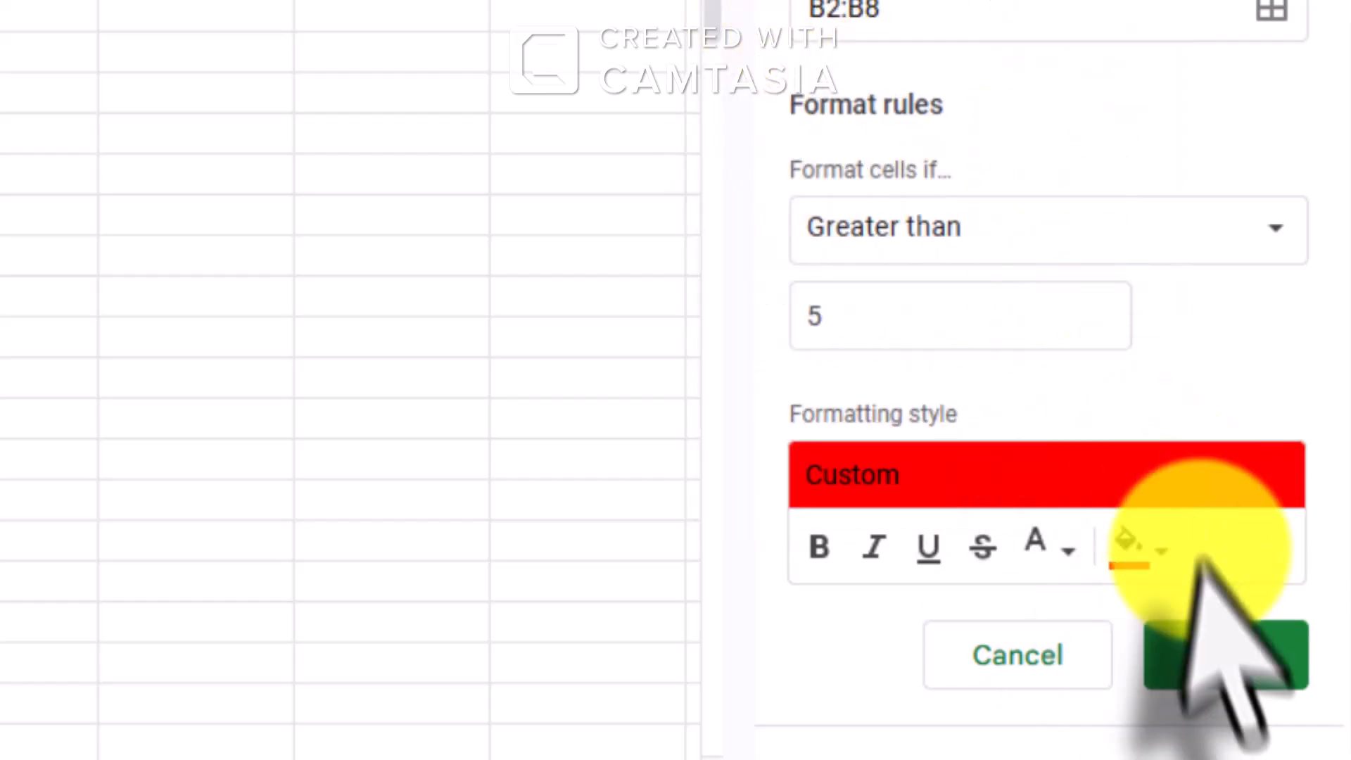
{"action": "left_click", "coordinate": [1209, 658]}
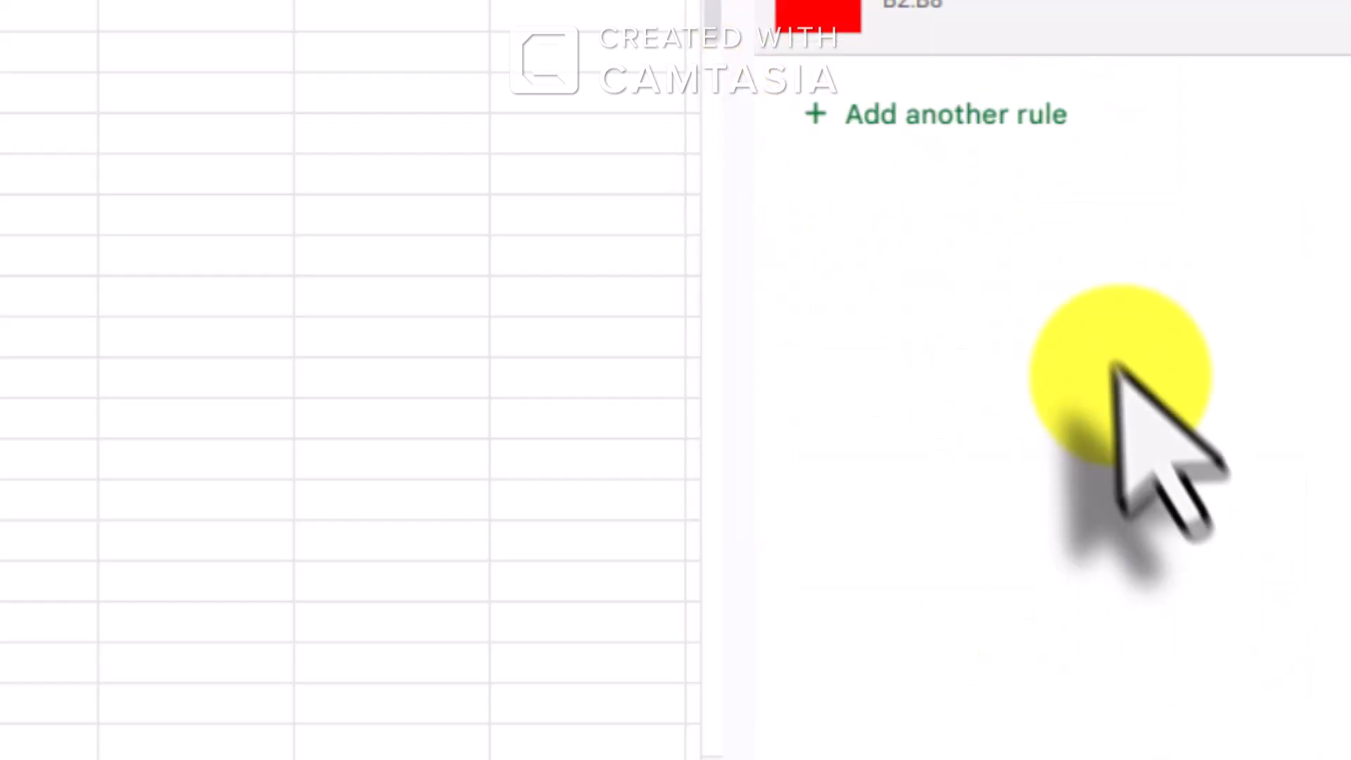
Add another conditional formatting rule for B2:B8 that fills values less than 3 with bright green
{"action": "left_click", "coordinate": [942, 119]}
{"action": "left_click", "coordinate": [939, 341]}
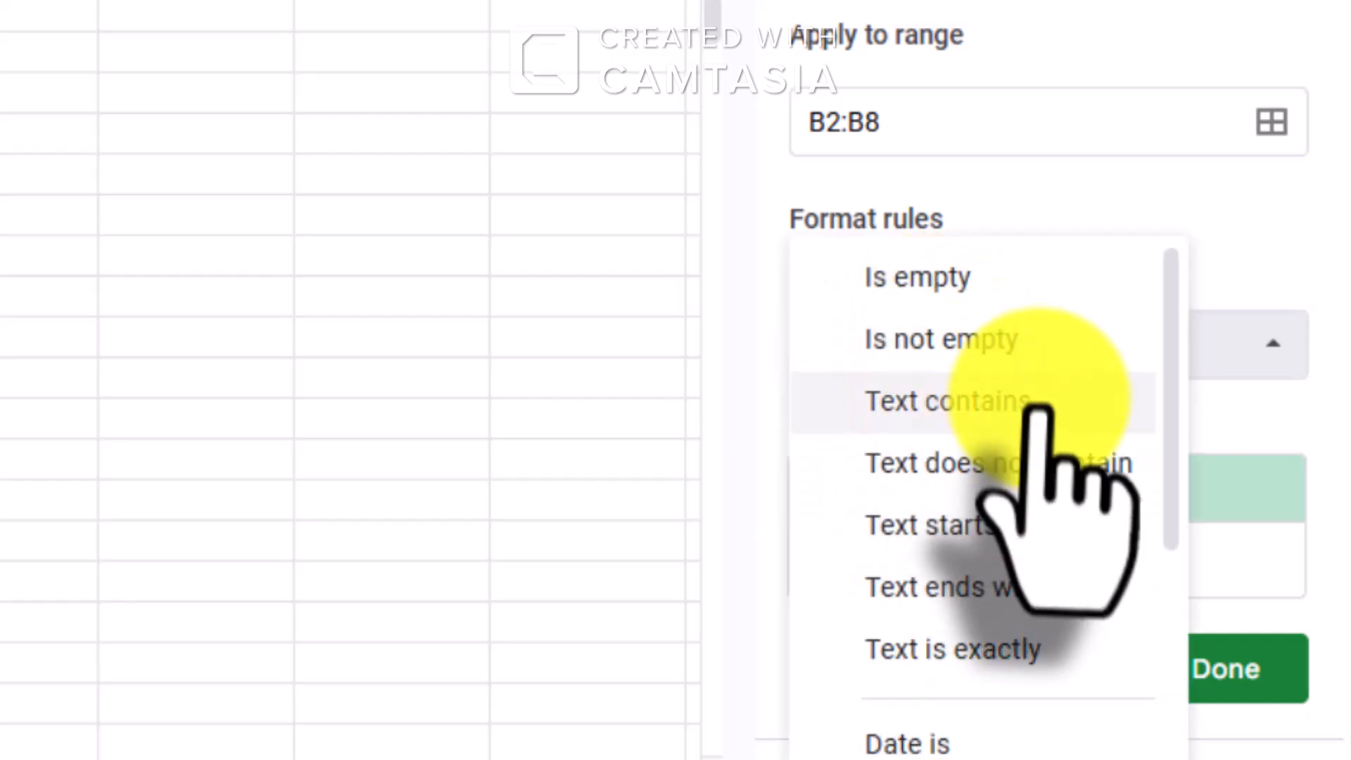
{"action": "scroll", "coordinate": [1038, 454], "scroll_direction": "down", "scroll_amount": 9}
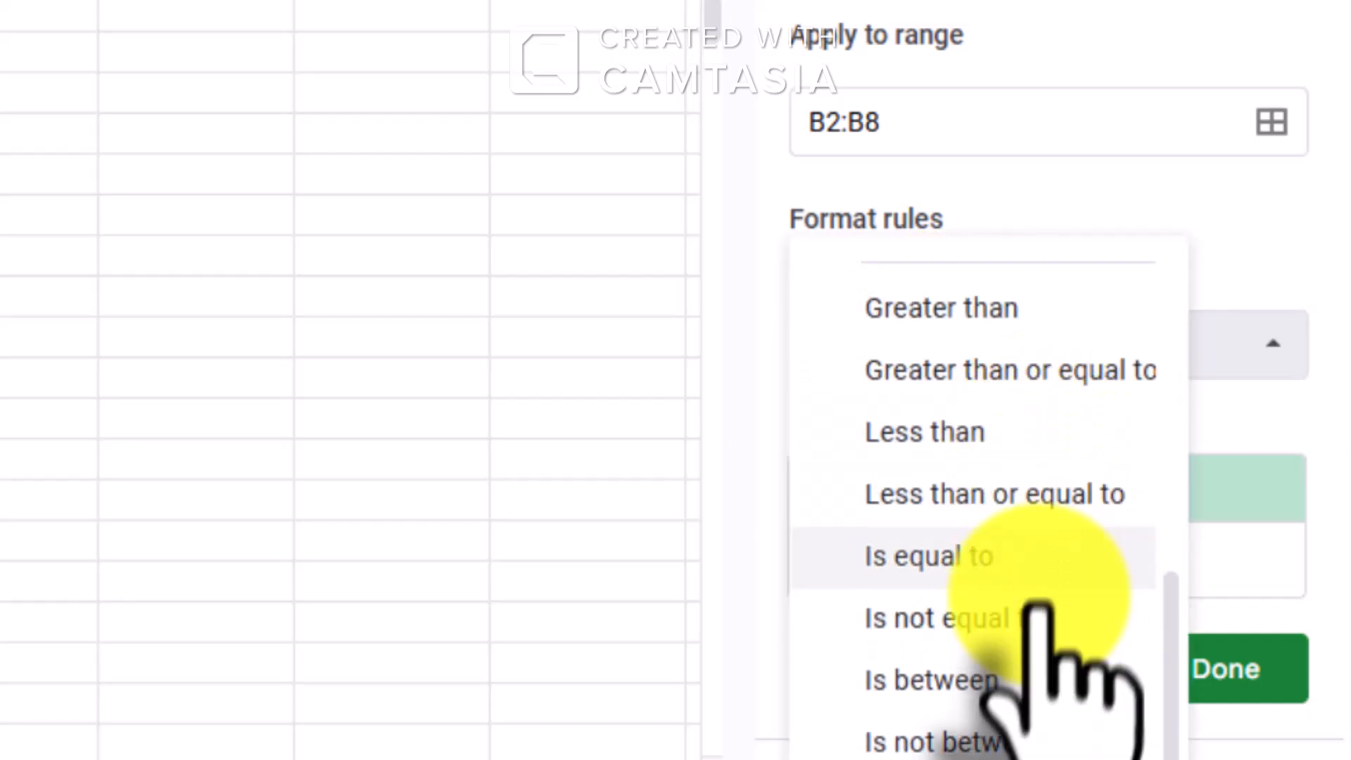
{"action": "scroll", "coordinate": [995, 633], "scroll_direction": "up", "scroll_amount": 3}
{"action": "scroll", "coordinate": [995, 620], "scroll_direction": "down", "scroll_amount": 3}
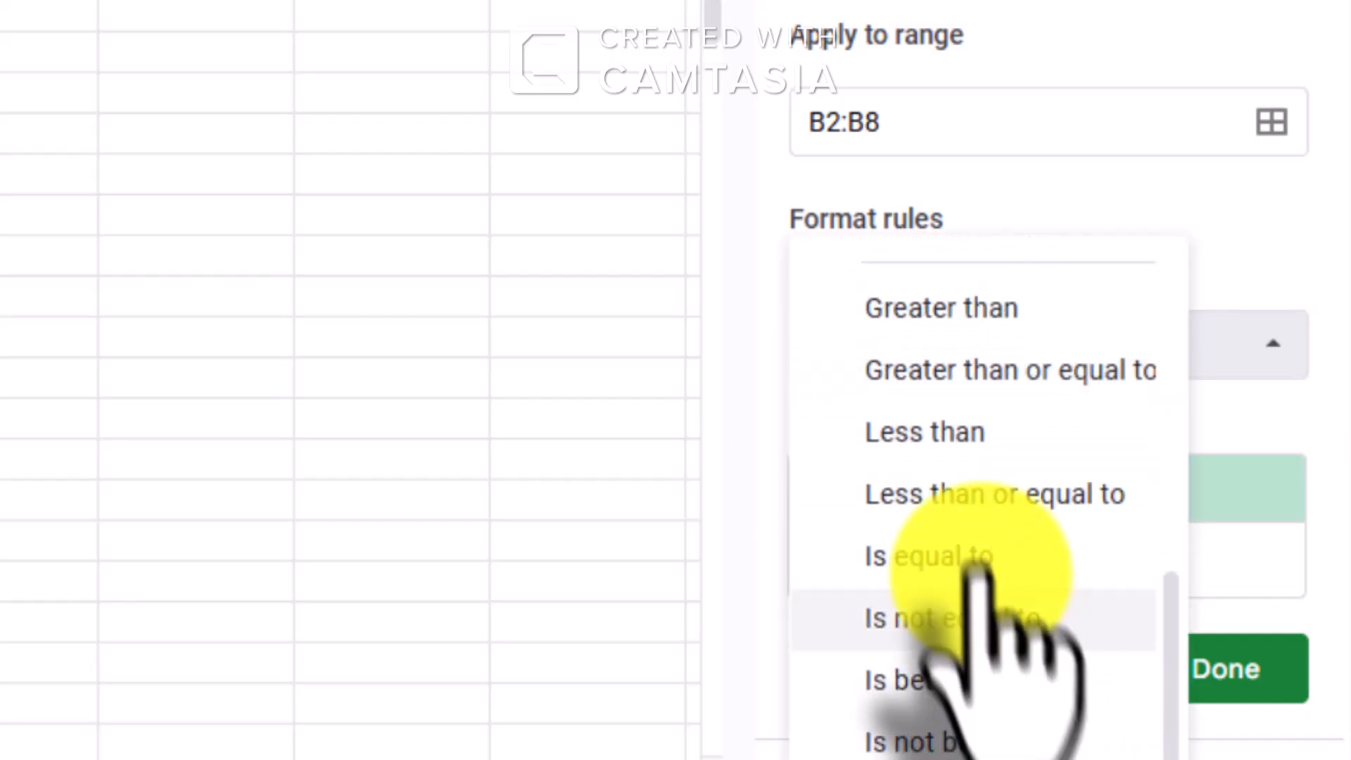
{"action": "left_click", "coordinate": [957, 431]}
{"action": "left_click", "coordinate": [902, 451]}
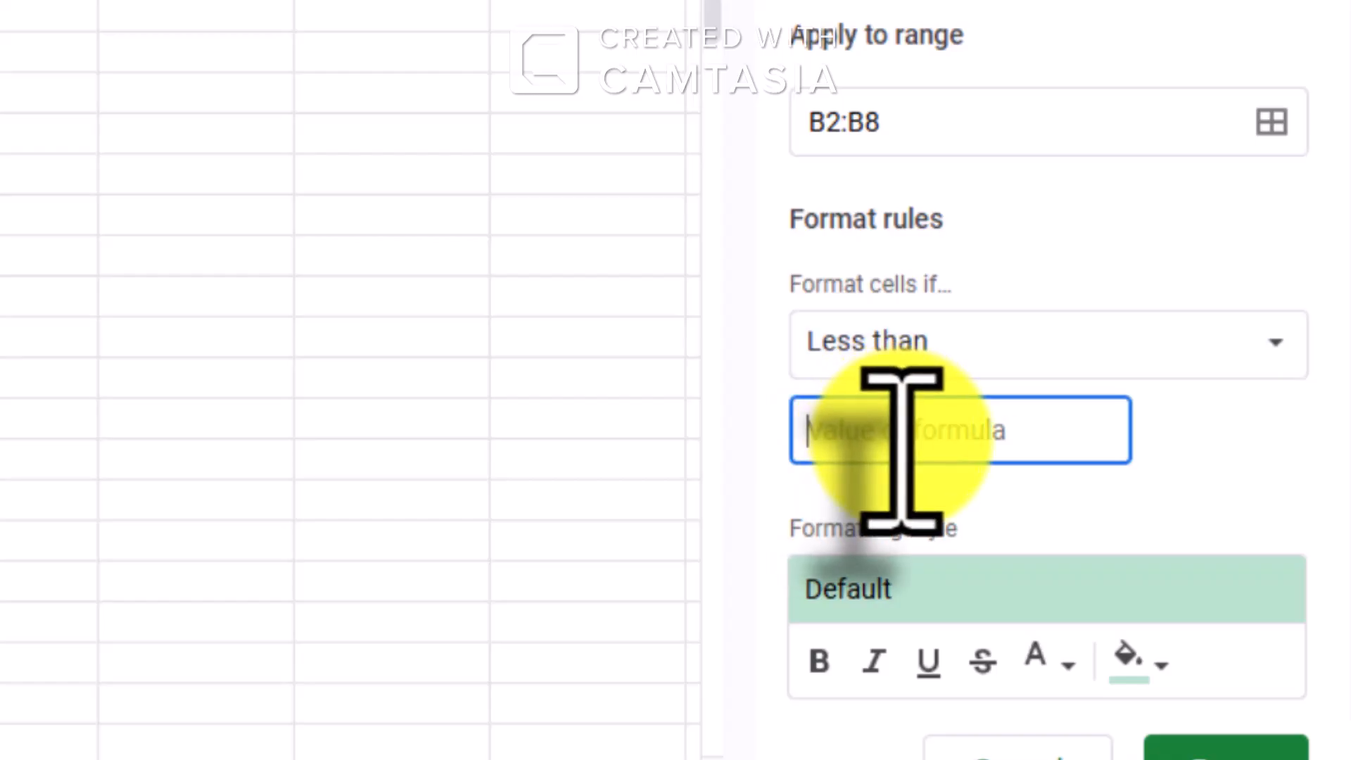
{"action": "left_click", "coordinate": [1129, 658]}
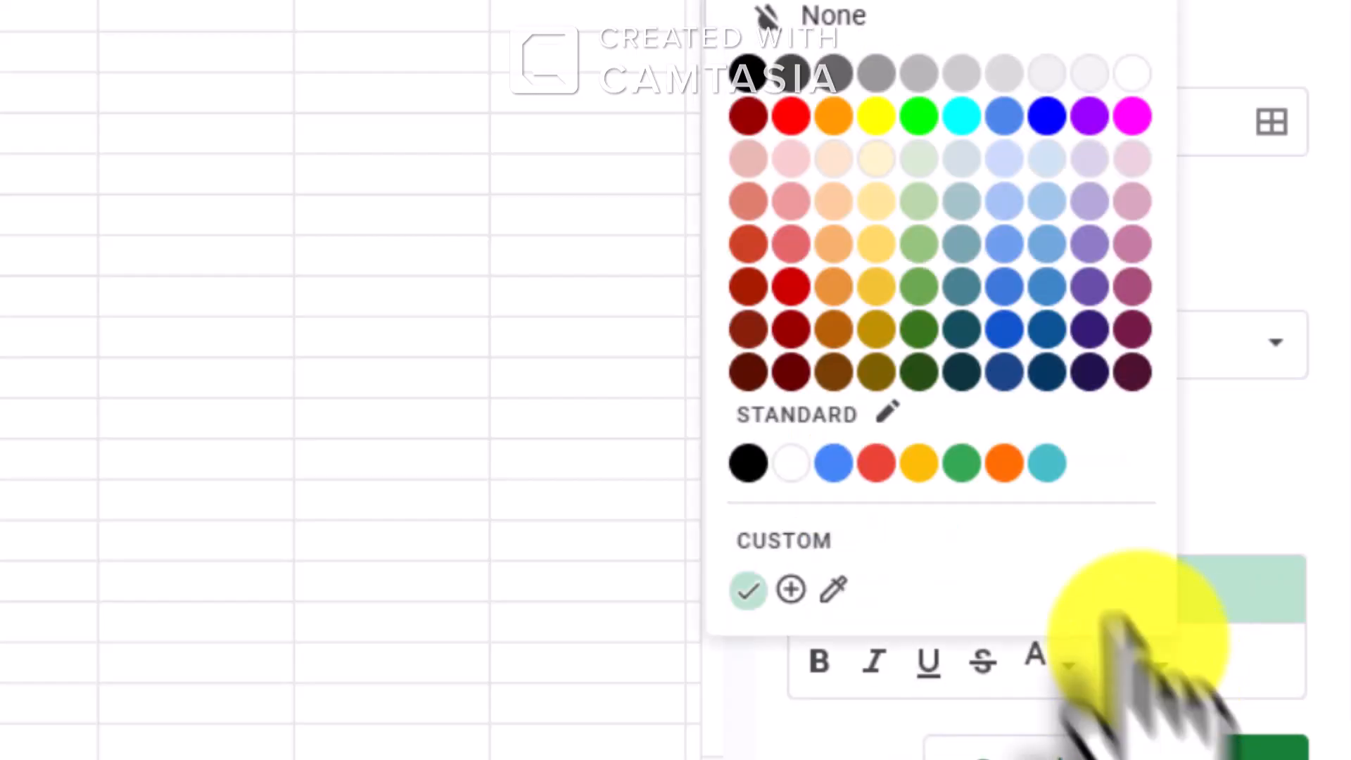
{"action": "left_click", "coordinate": [919, 116]}
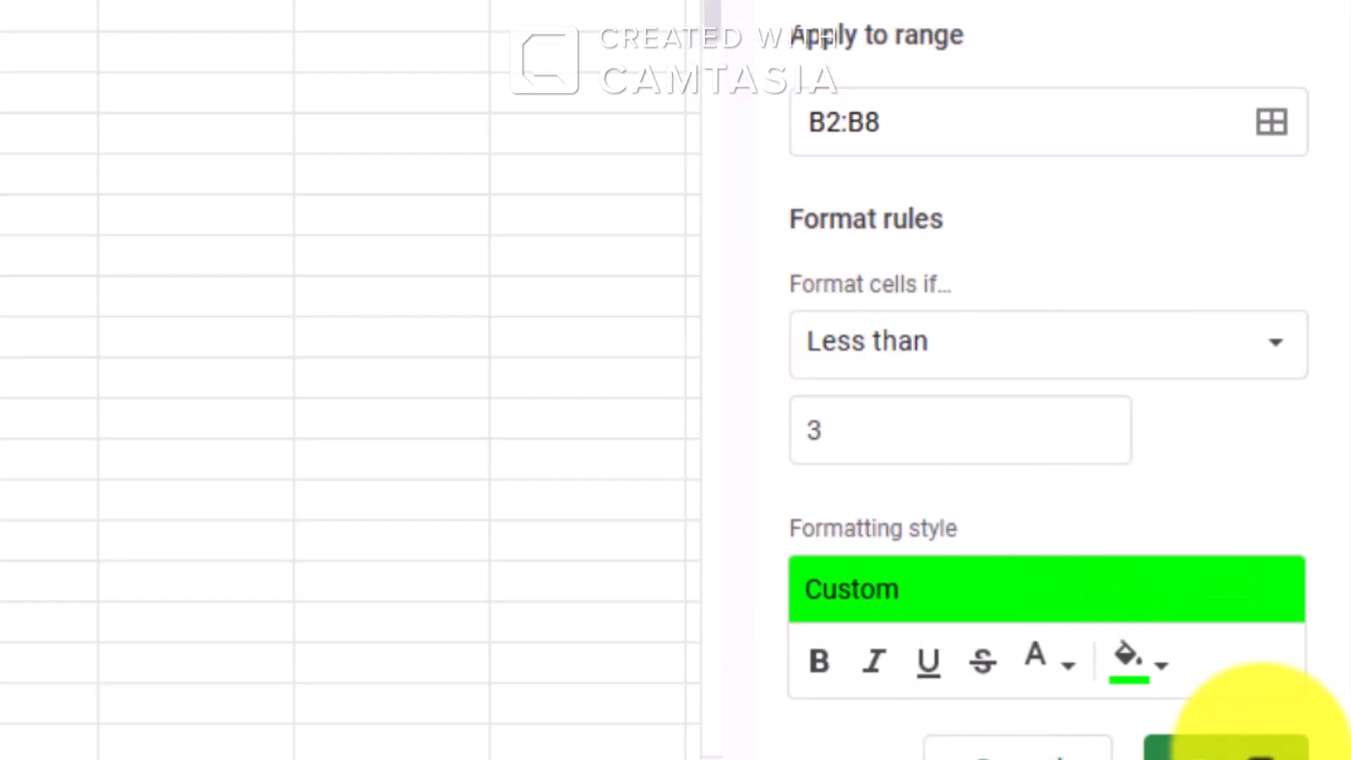
{"action": "left_click", "coordinate": [1231, 747]}
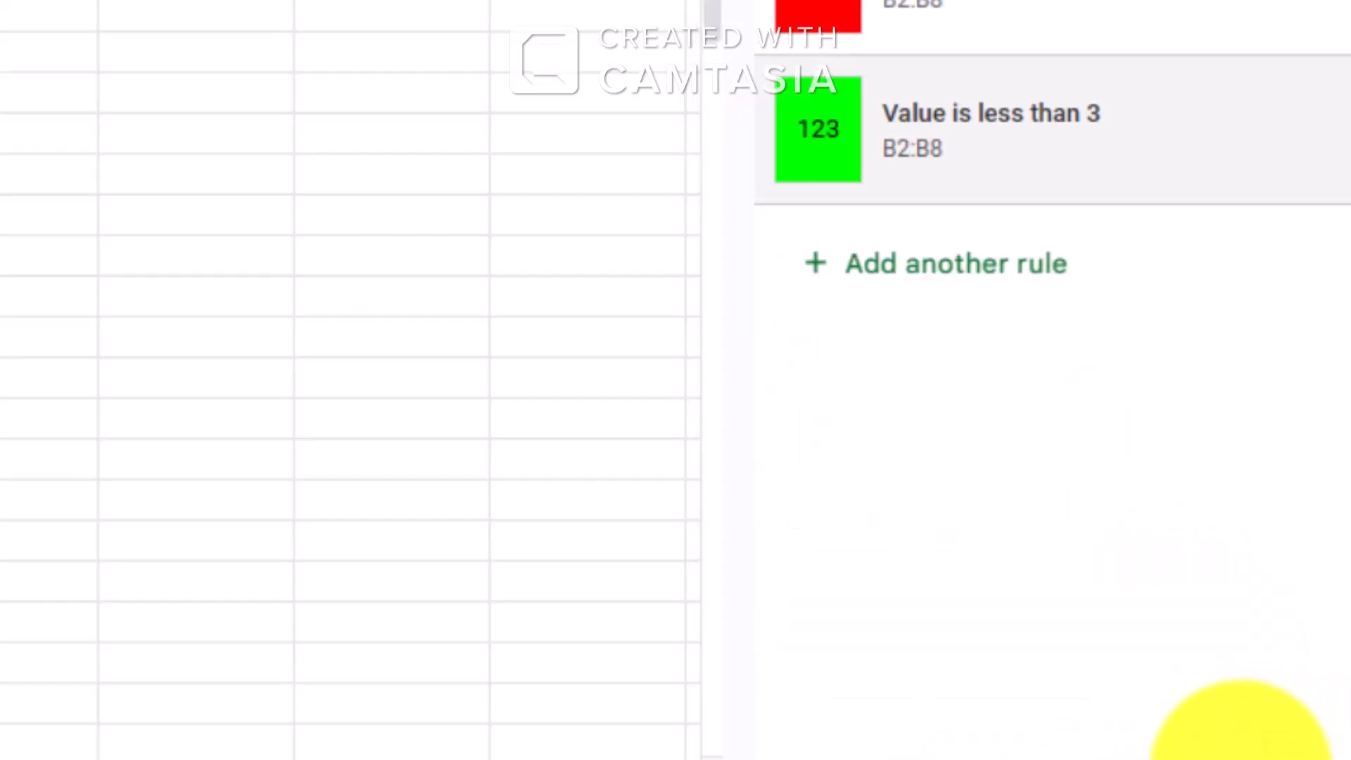
Add a third conditional formatting rule for B2:B8 that fills values between 3 and 5 with yellow
{"action": "left_click", "coordinate": [880, 263]}
{"action": "left_click", "coordinate": [975, 352]}
{"action": "scroll", "coordinate": [1026, 588], "scroll_direction": "down", "scroll_amount": 10}
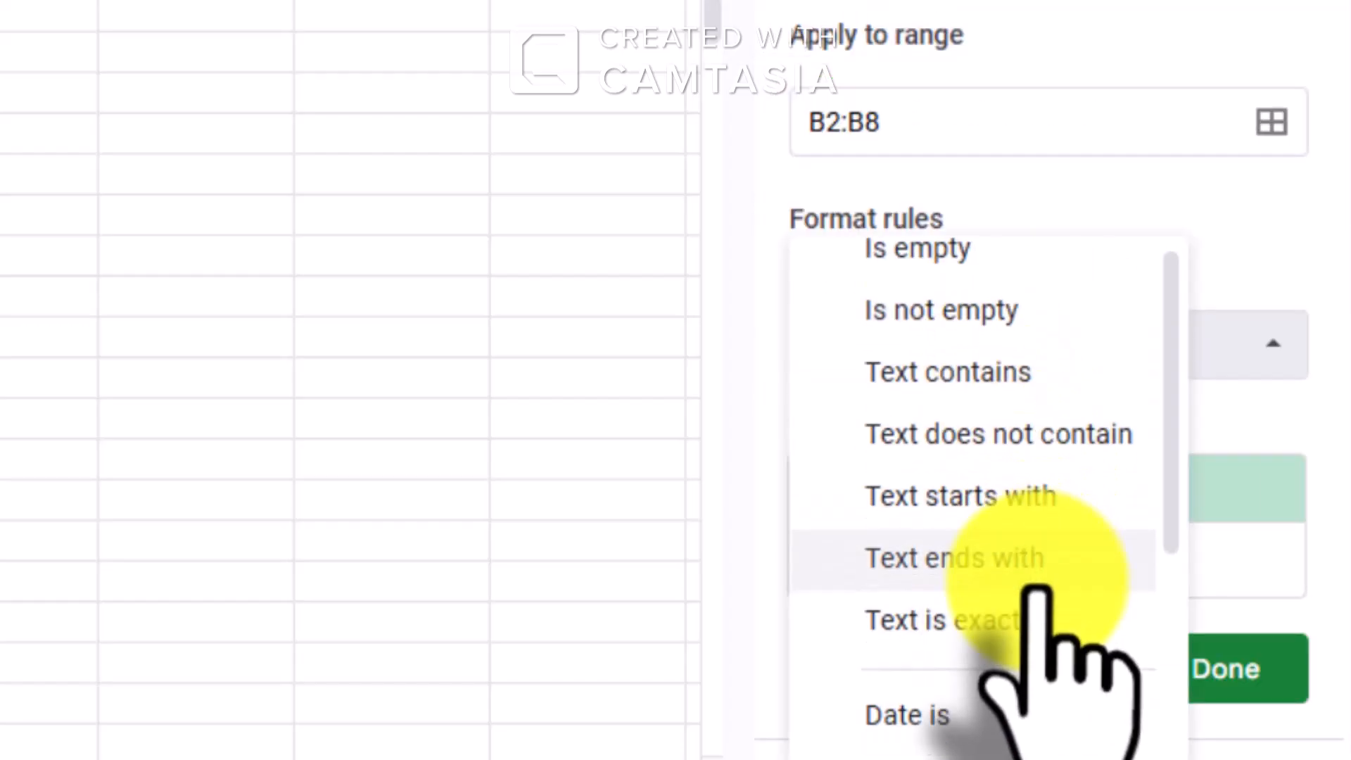
{"action": "left_click", "coordinate": [984, 682]}
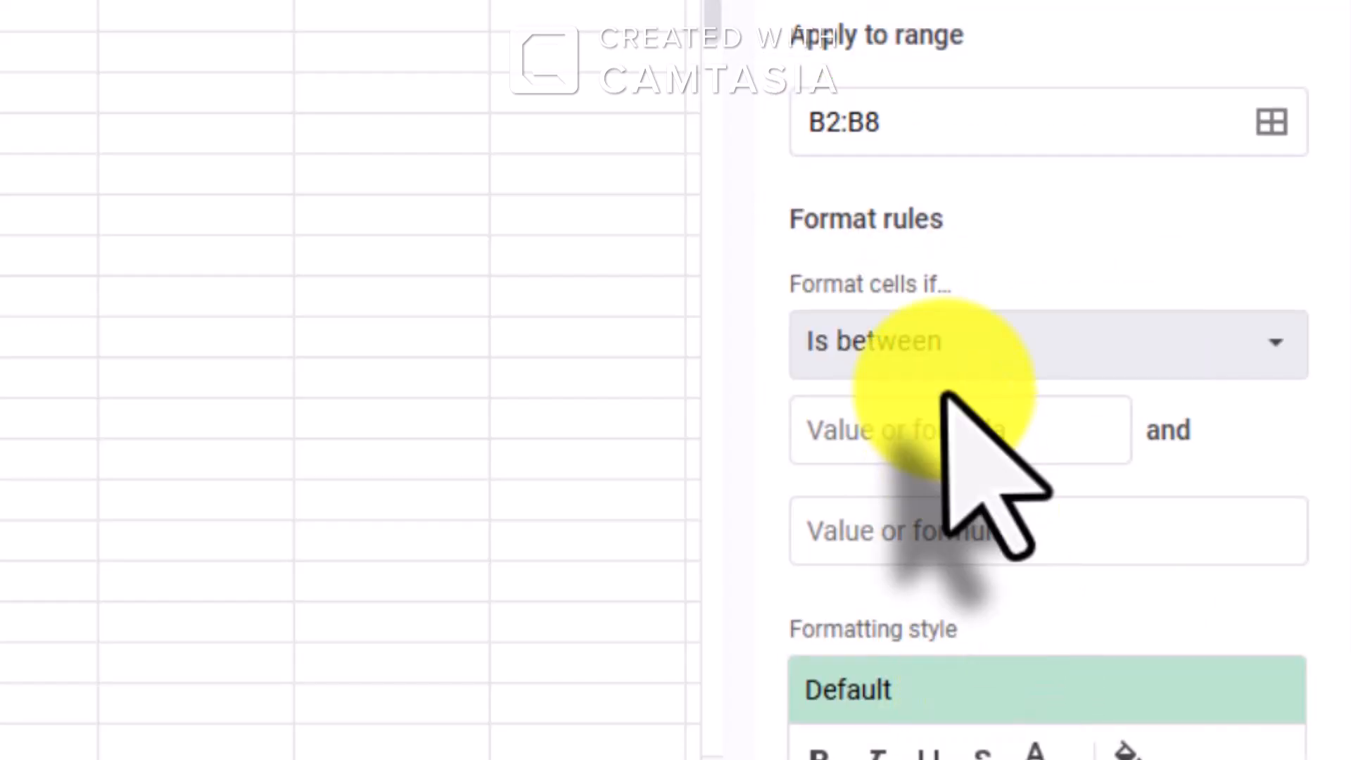
{"action": "left_click", "coordinate": [947, 433]}
{"action": "type", "text": "3"}
{"action": "left_click", "coordinate": [959, 524]}
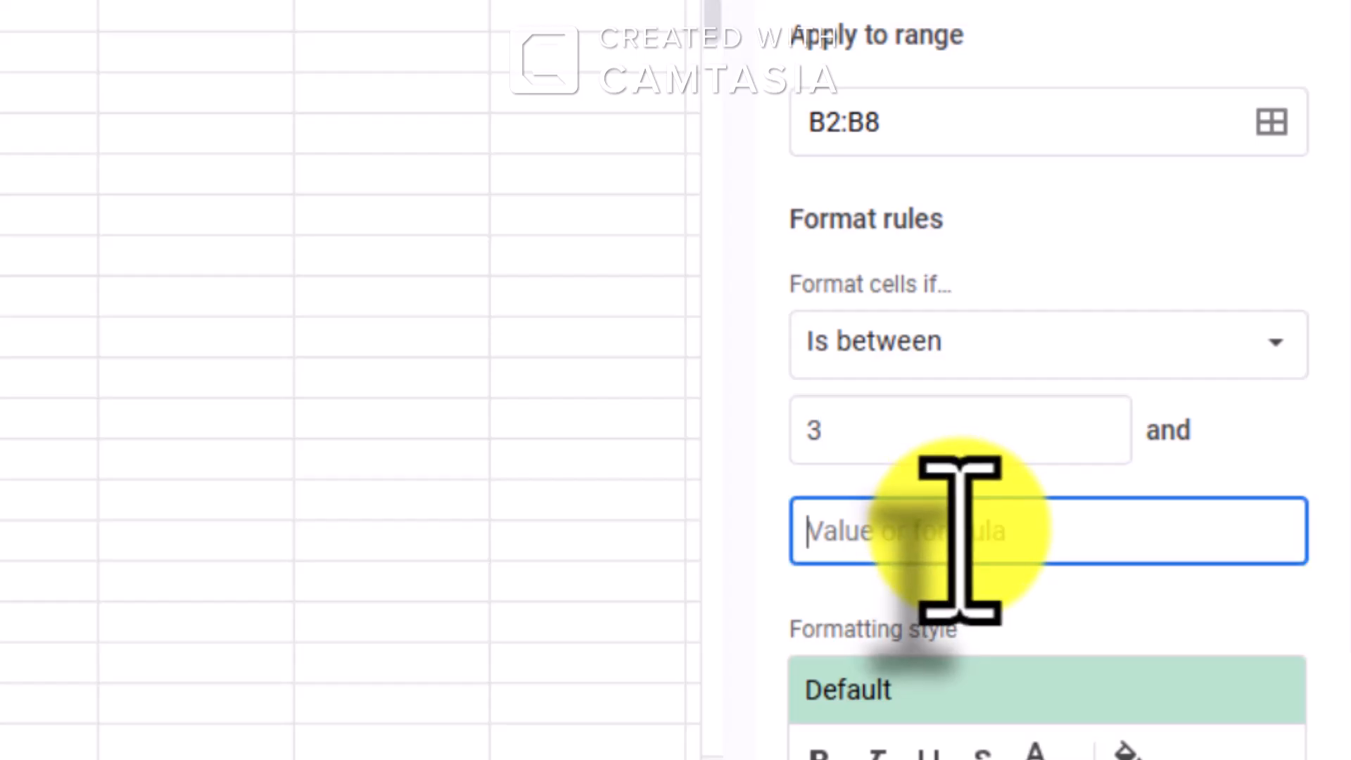
{"action": "type", "text": "5"}
{"action": "left_click", "coordinate": [1125, 750]}
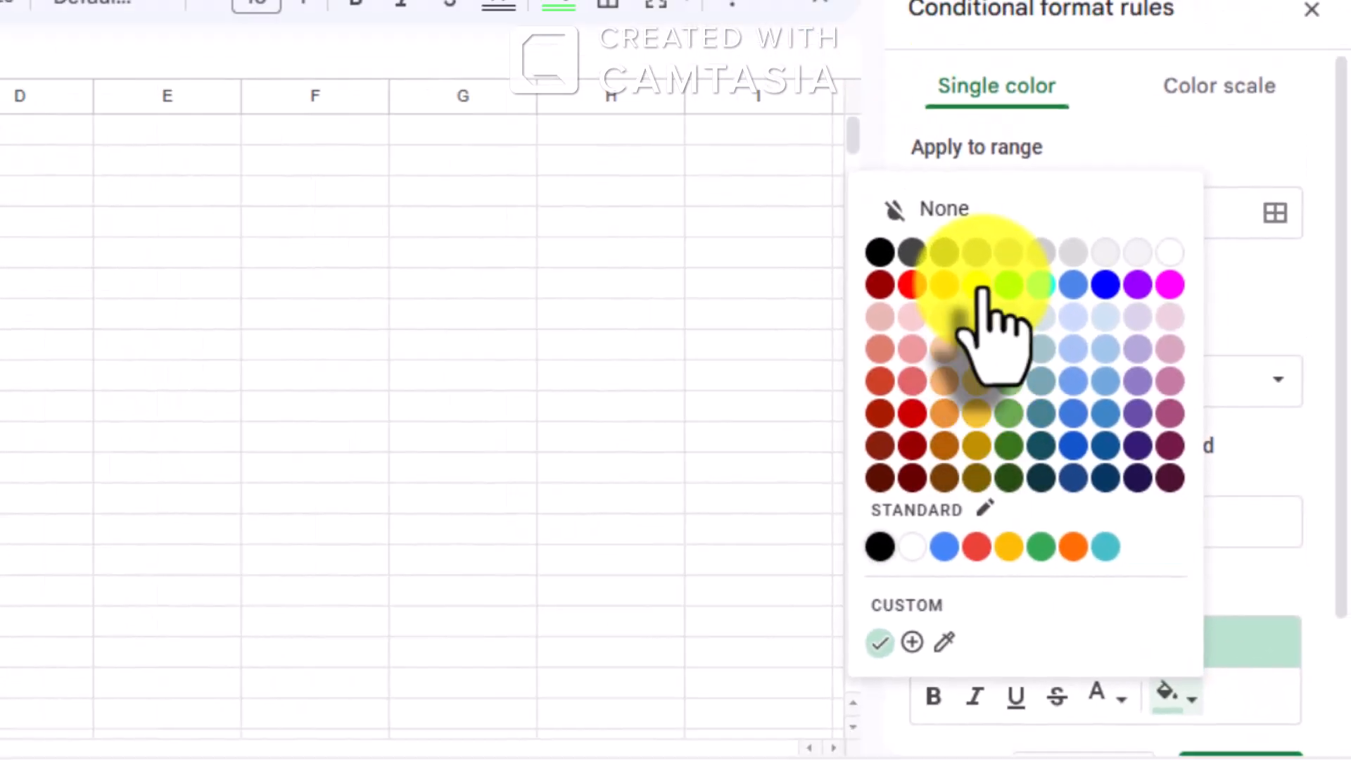
{"action": "left_click", "coordinate": [876, 217]}
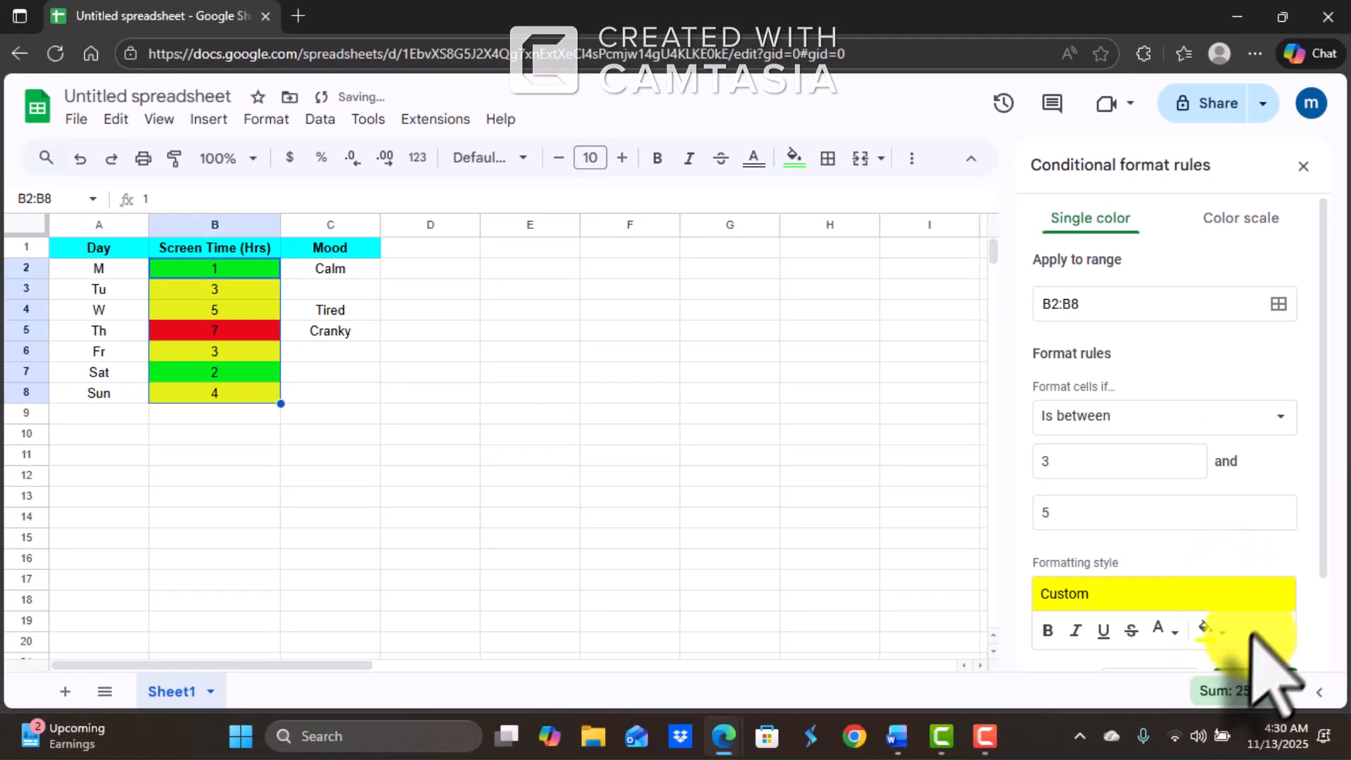
{"action": "scroll", "coordinate": [1242, 552], "scroll_direction": "down", "scroll_amount": 1}
{"action": "left_click", "coordinate": [1256, 575]}
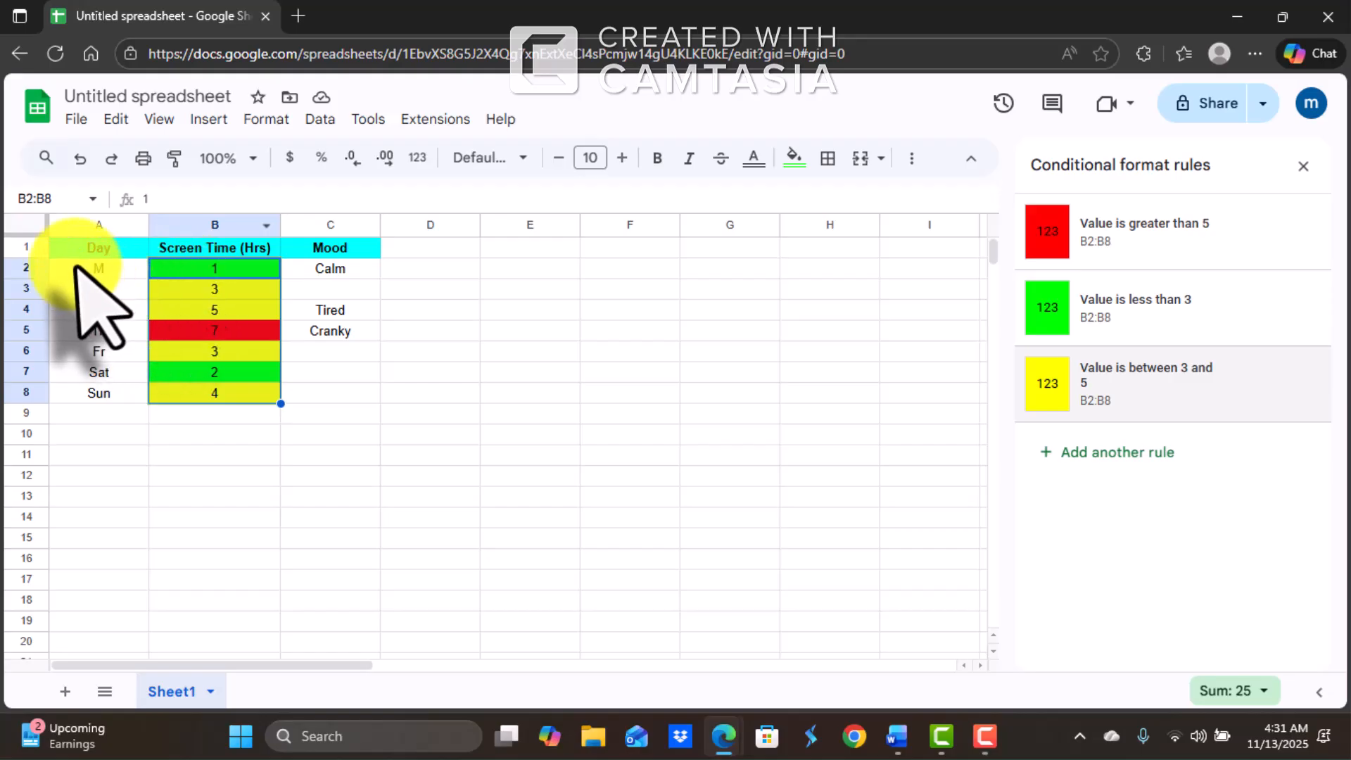
Insert a chart from the day and screen time cells A2:B8 and place it beside the table, starting at column D
{"action": "left_click_drag", "start_coordinate": [75, 267], "coordinate": [214, 388]}
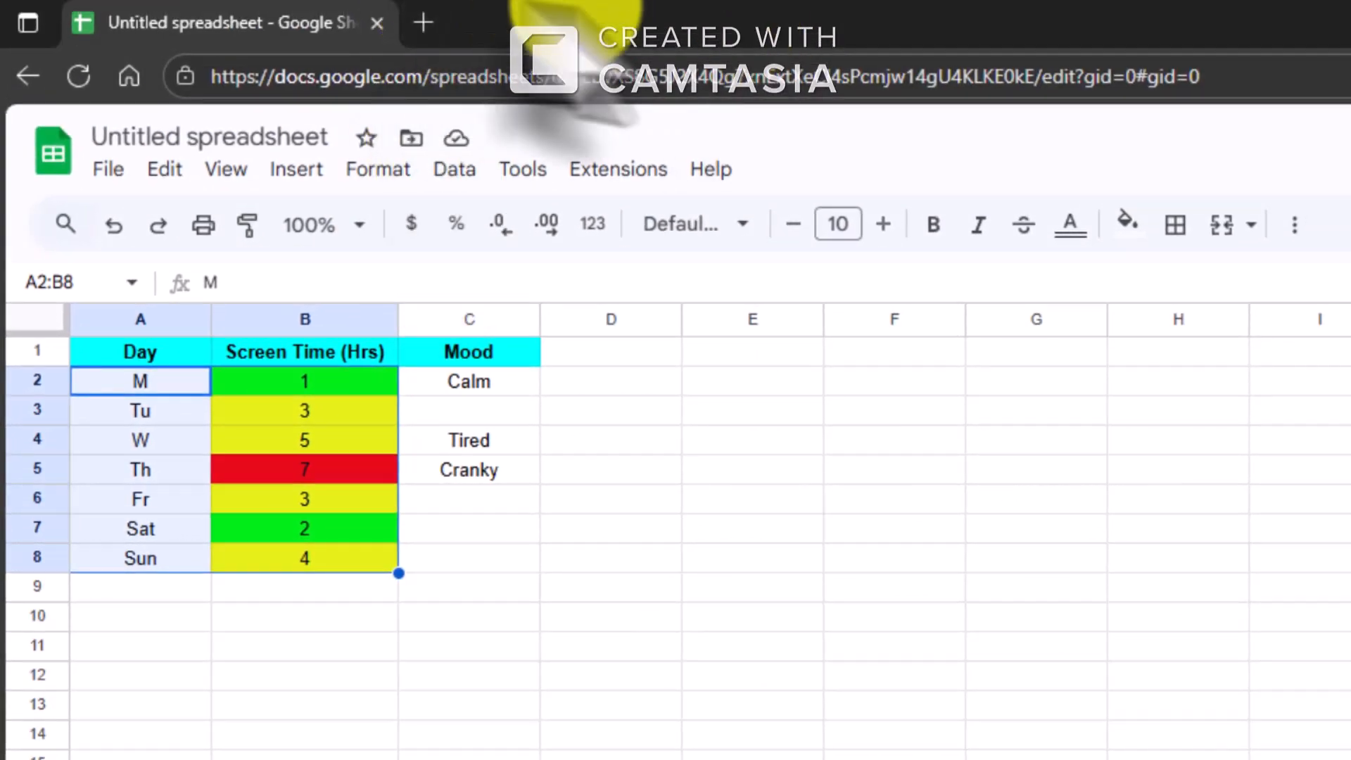
{"action": "left_click", "coordinate": [296, 169]}
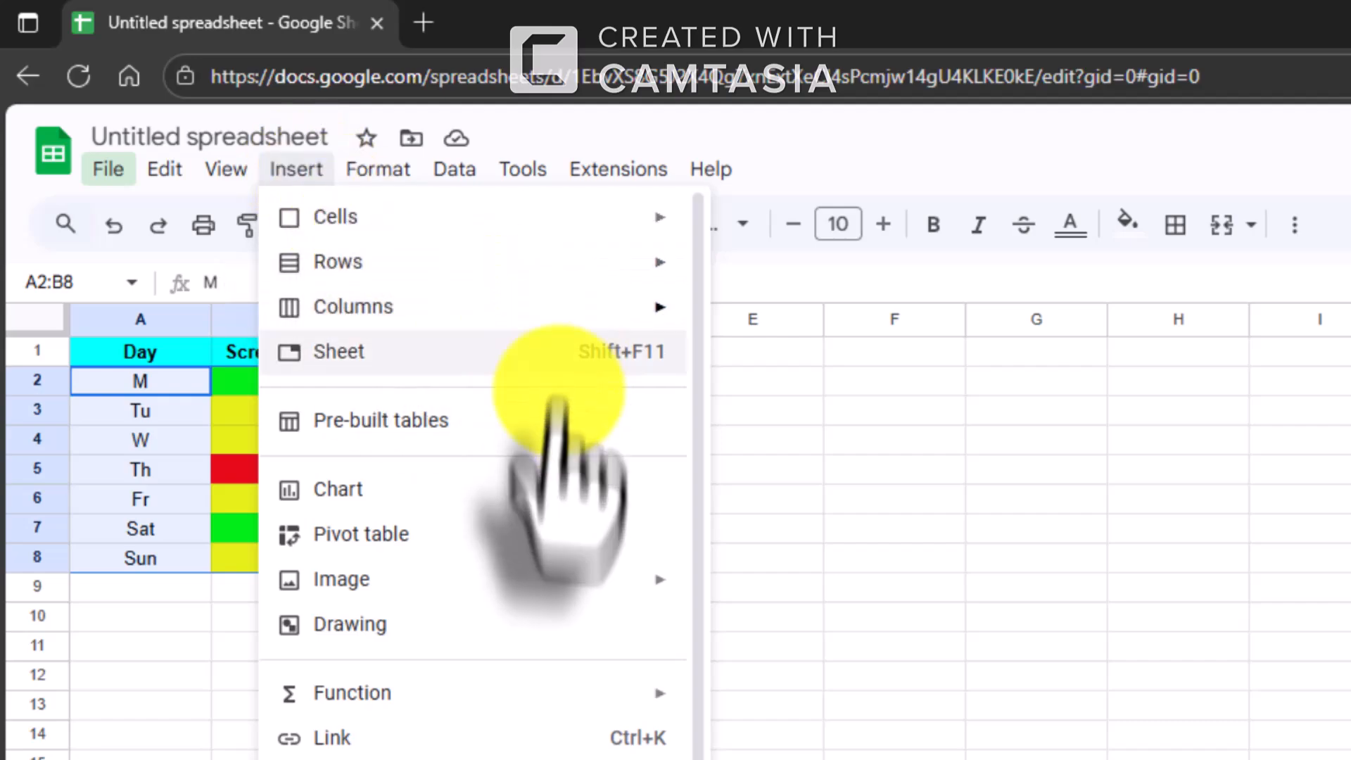
{"action": "left_click", "coordinate": [315, 491]}
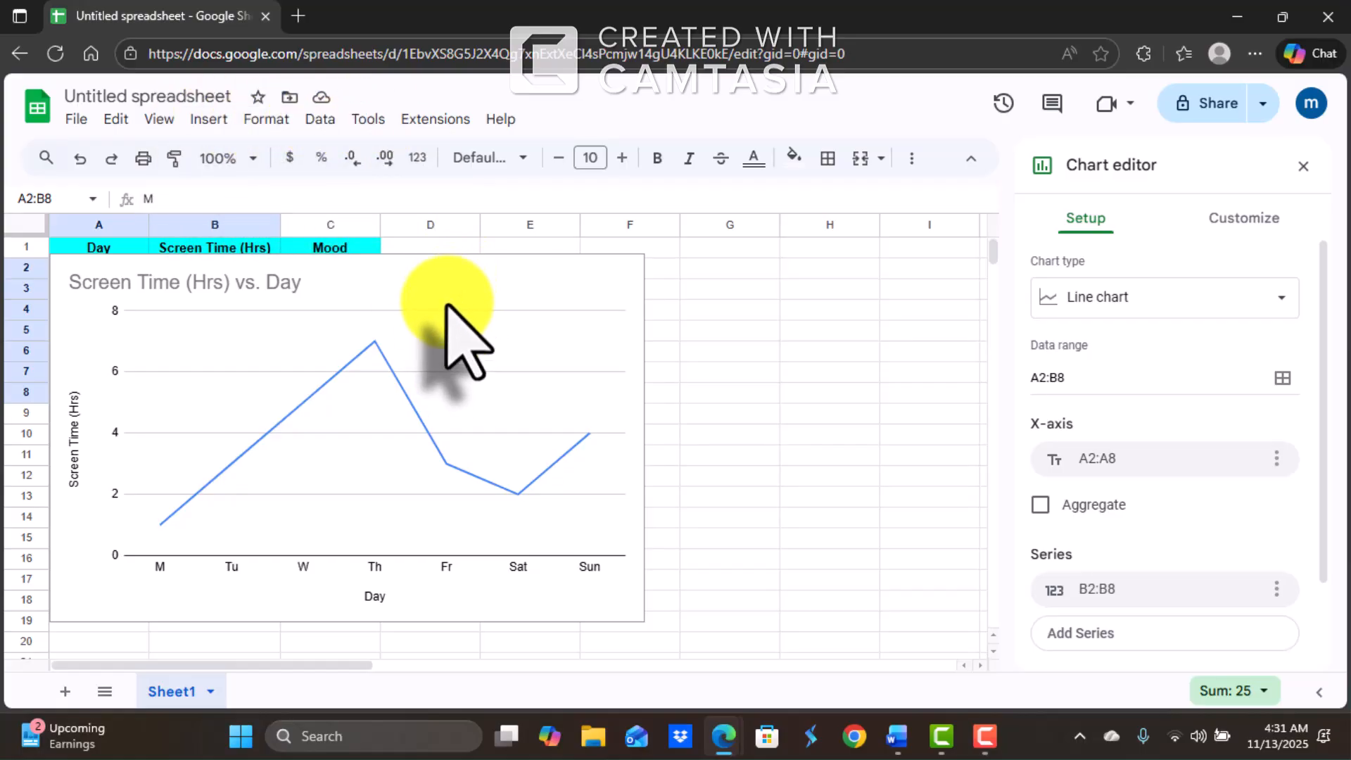
{"action": "left_click_drag", "start_coordinate": [424, 288], "coordinate": [765, 274]}
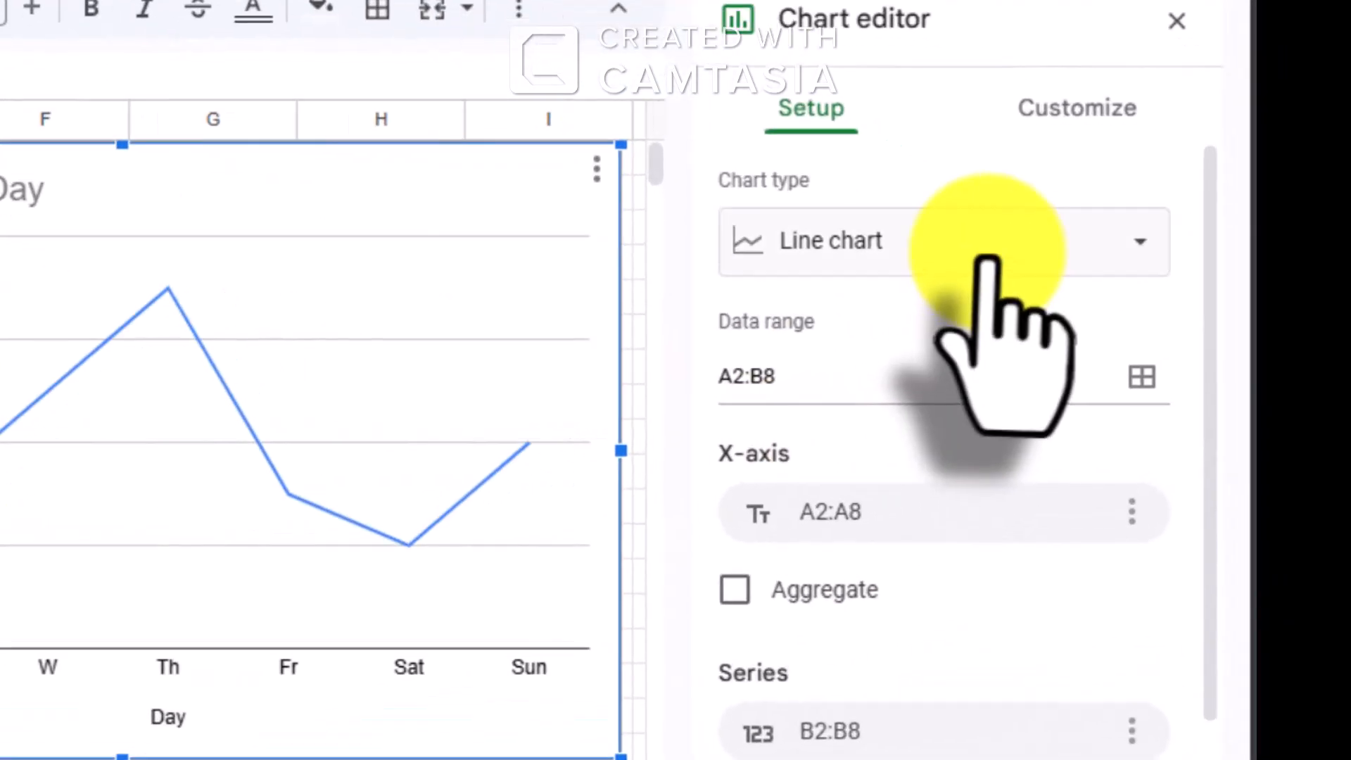
Change the screen time chart from a line chart to a column chart
{"action": "left_click", "coordinate": [988, 259]}
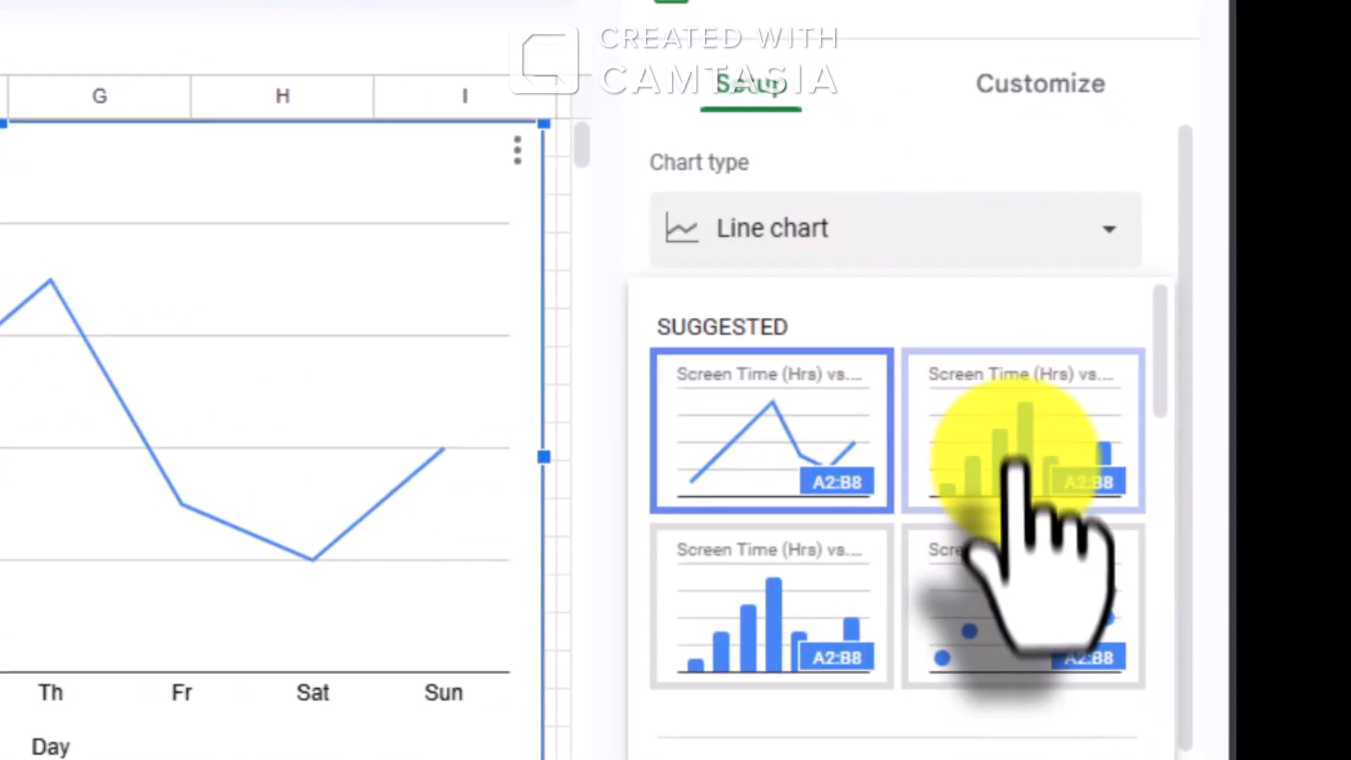
{"action": "left_click", "coordinate": [1071, 412]}
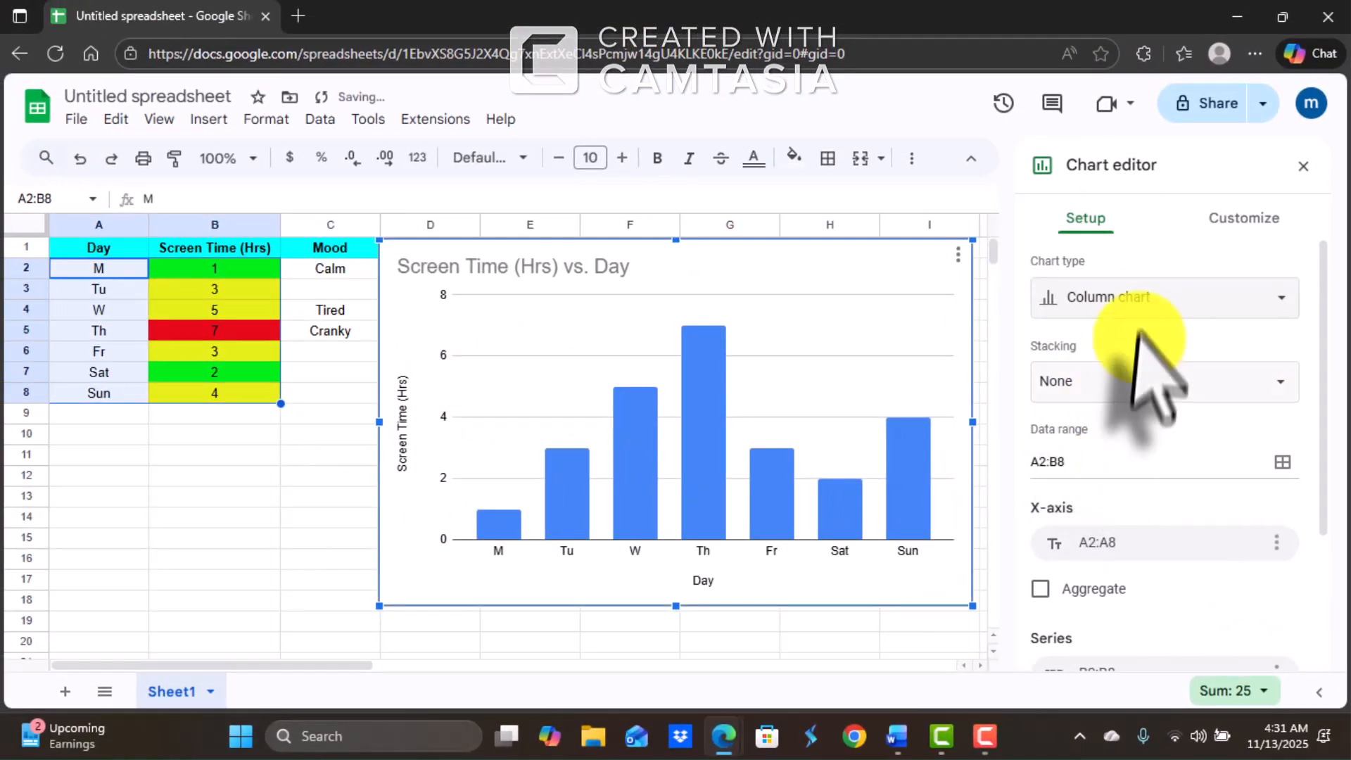
{"action": "left_click", "coordinate": [1092, 381]}
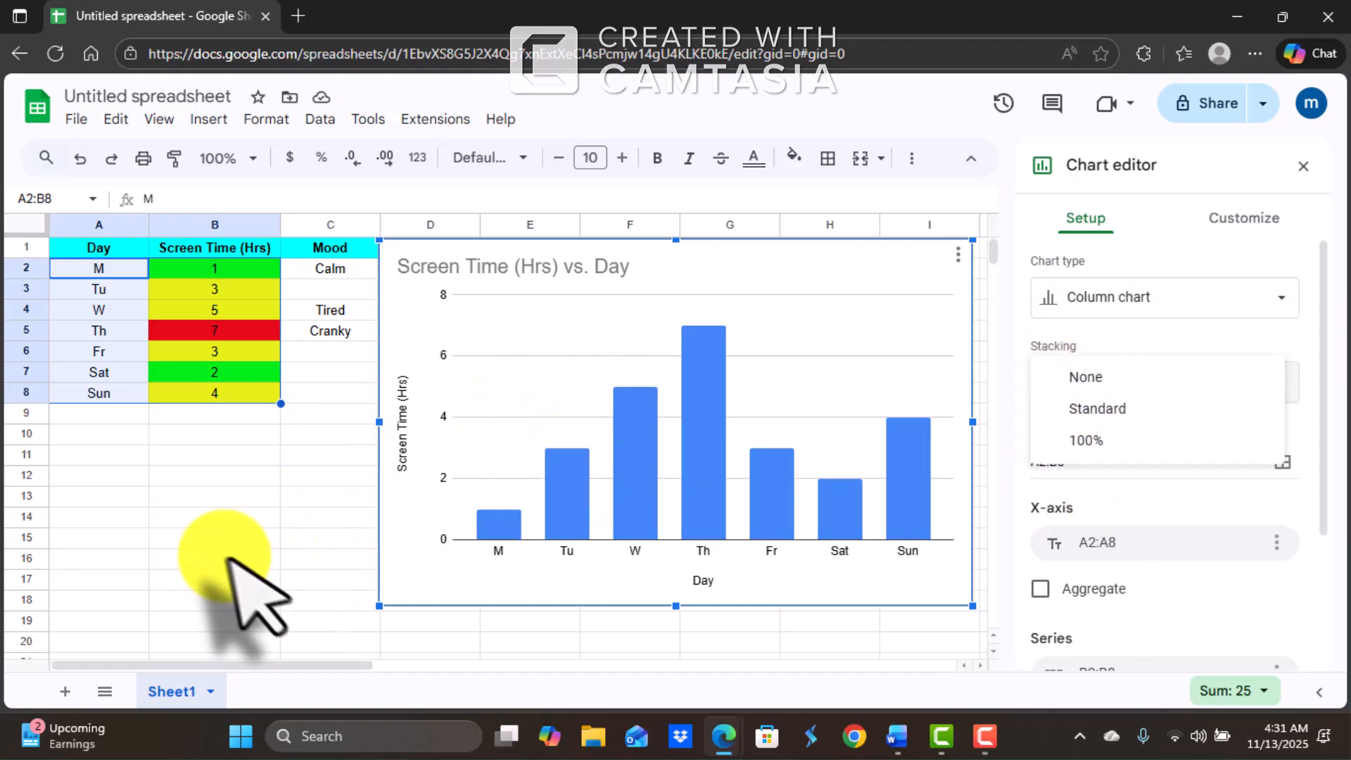
{"action": "double_click", "coordinate": [488, 266]}
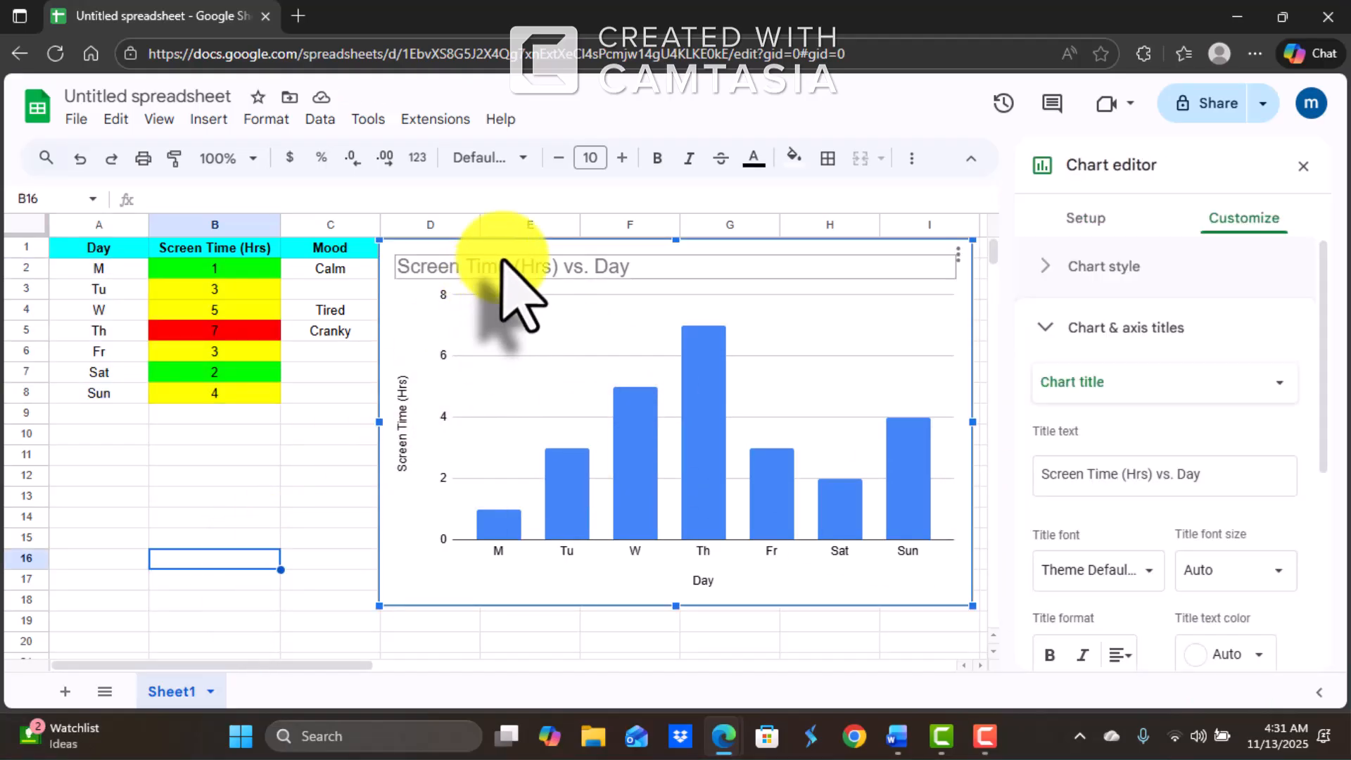
{"action": "double_click", "coordinate": [505, 264]}
{"action": "left_click", "coordinate": [669, 255]}
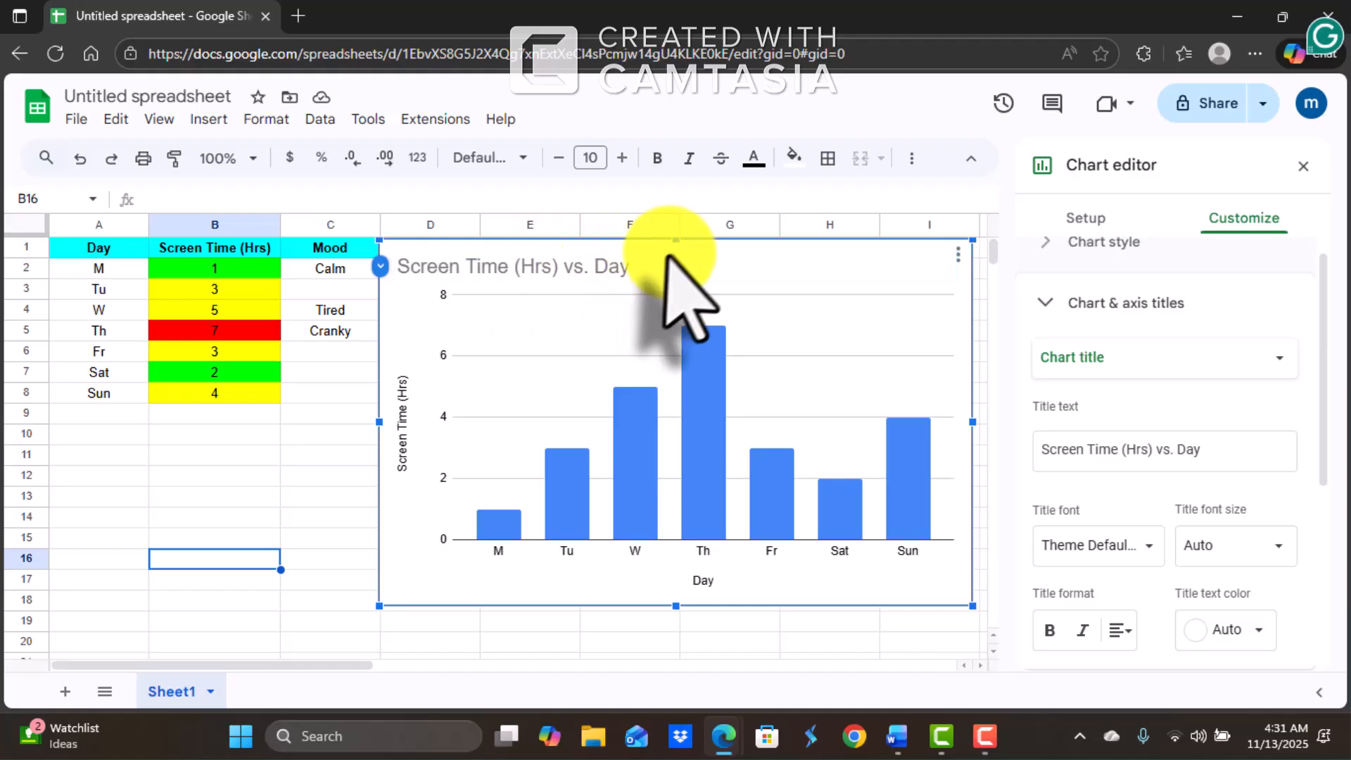
{"action": "left_click_drag", "start_coordinate": [589, 266], "coordinate": [658, 266]}
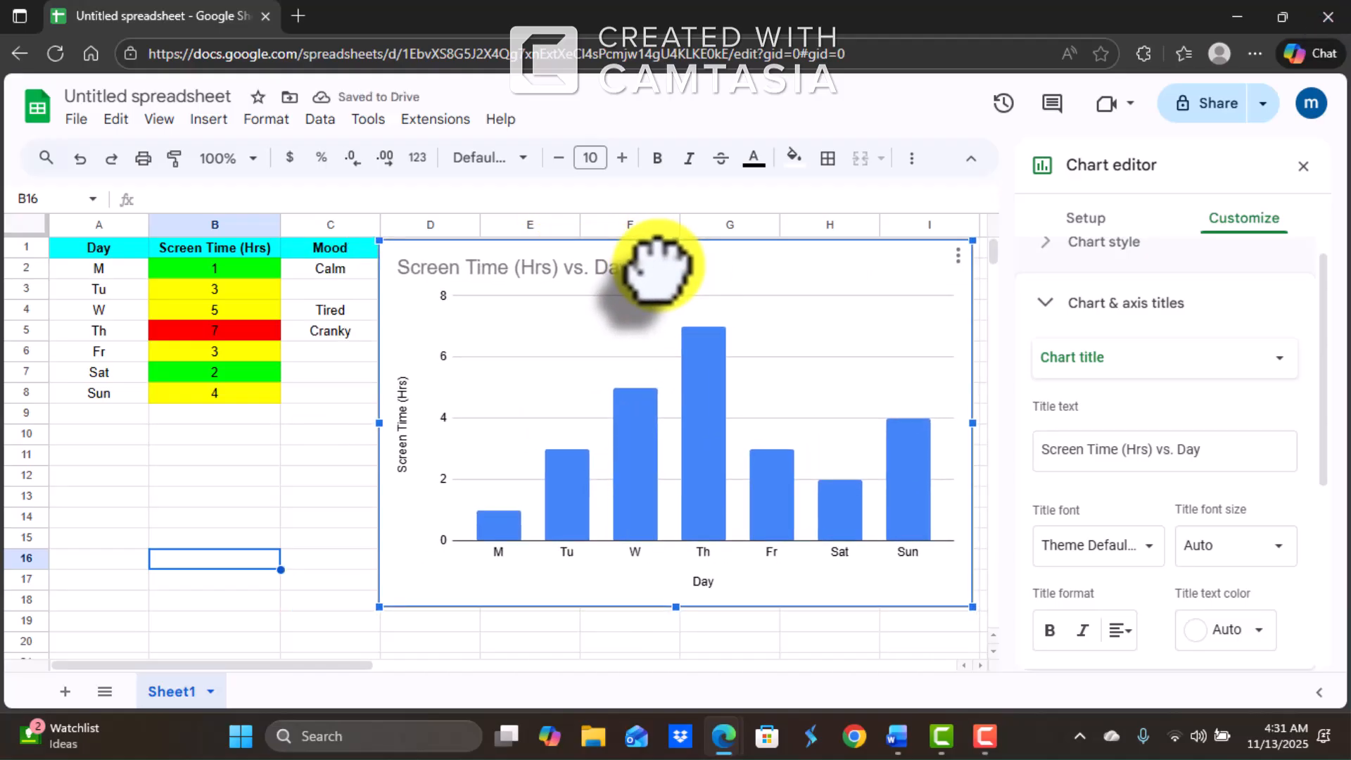
{"action": "left_click", "coordinate": [186, 475]}
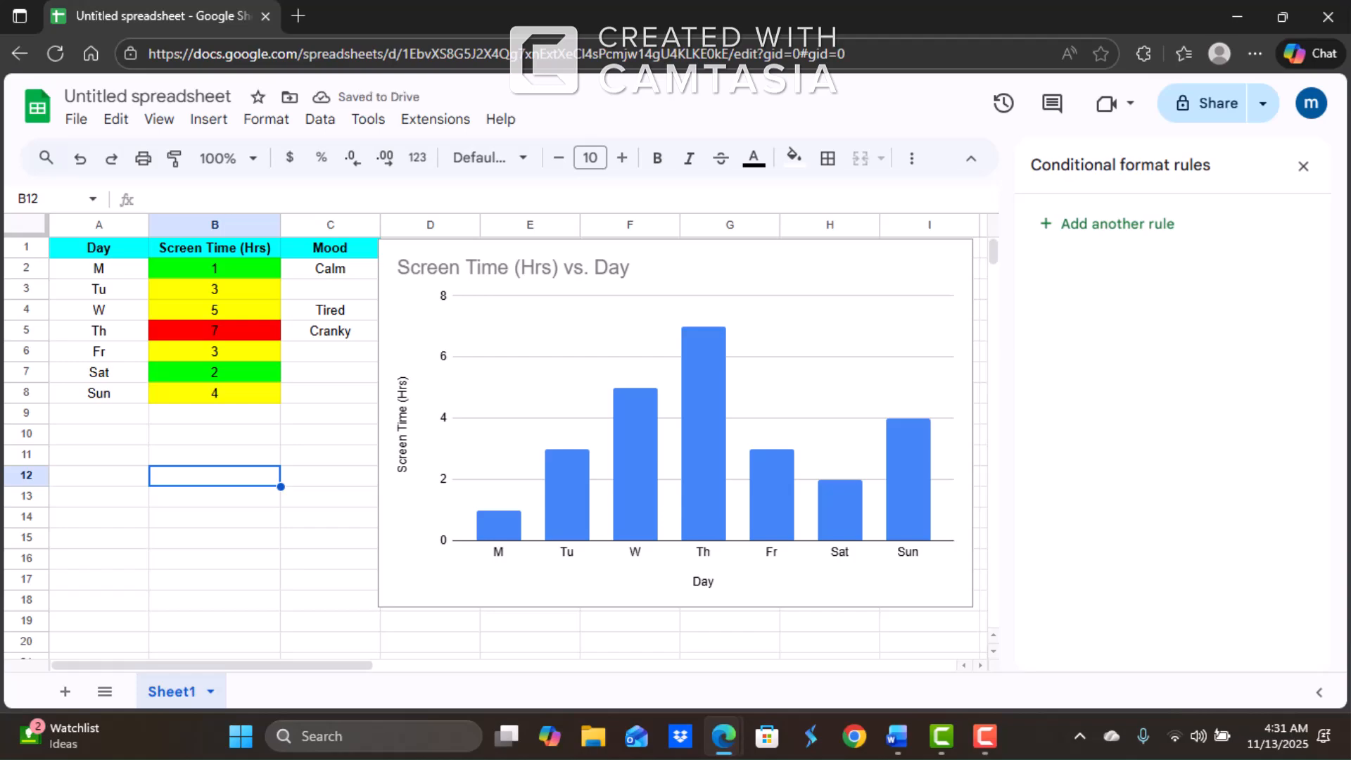